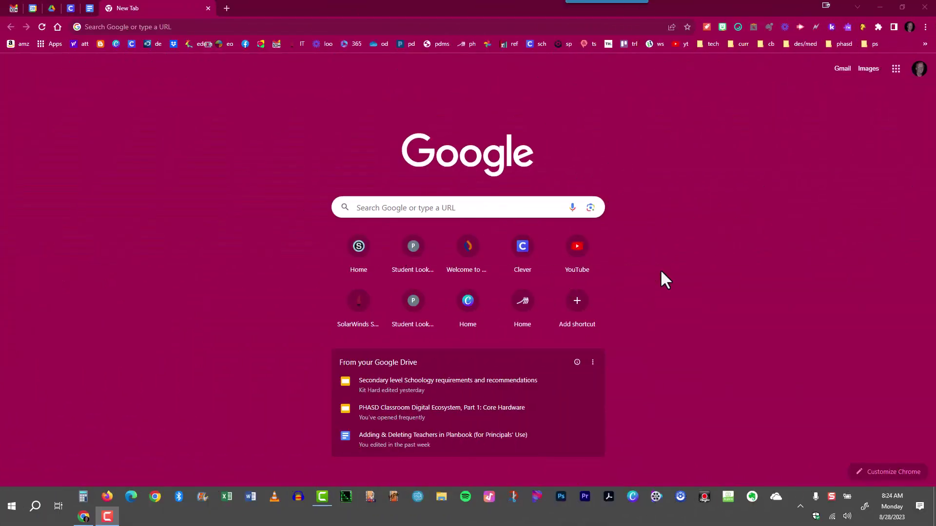
Move Contacts up to second place in the Google apps launcher, between Gmail and Meet.
left_click(895, 72)
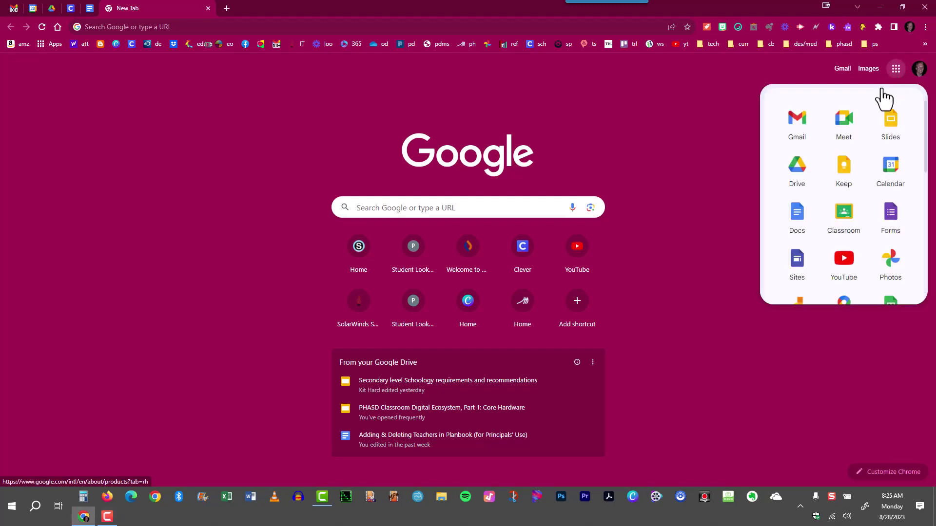
scroll(839, 195, "down", 2)
scroll(838, 194, "down", 1)
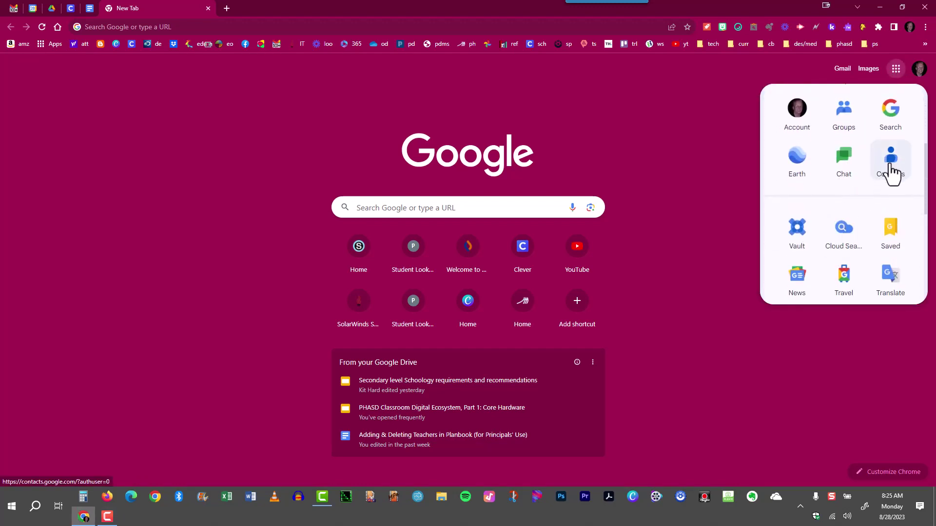
left_click_drag(895, 168, 825, 136)
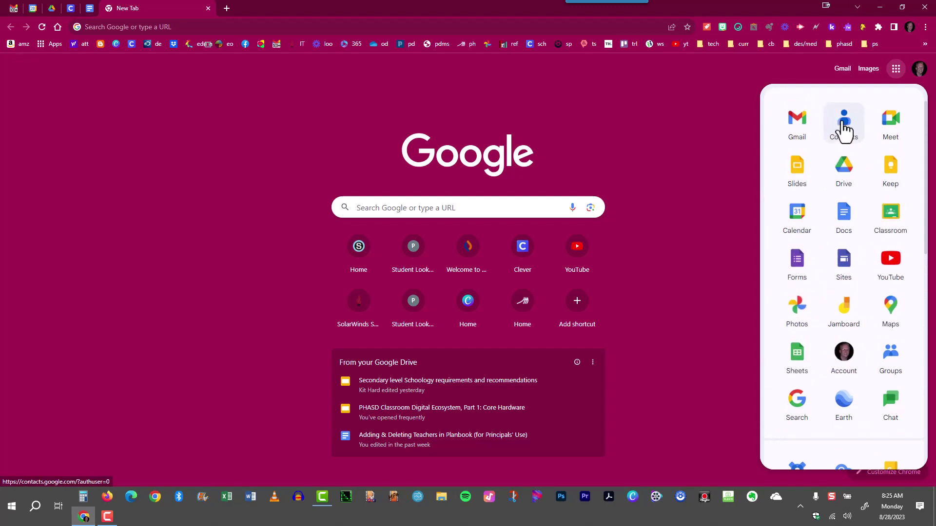
Open Google Contacts, pin its tab, and place the pinned tab before Canva.
left_click(845, 127)
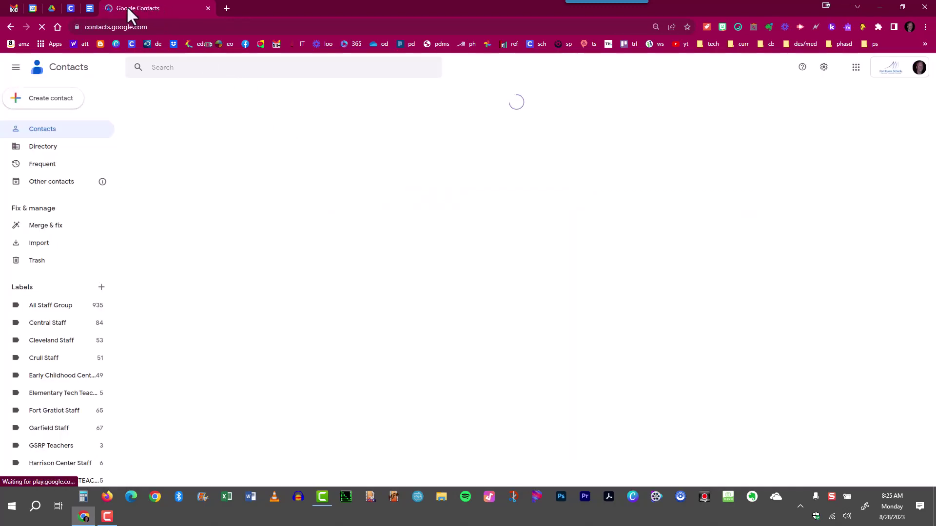
right_click(156, 8)
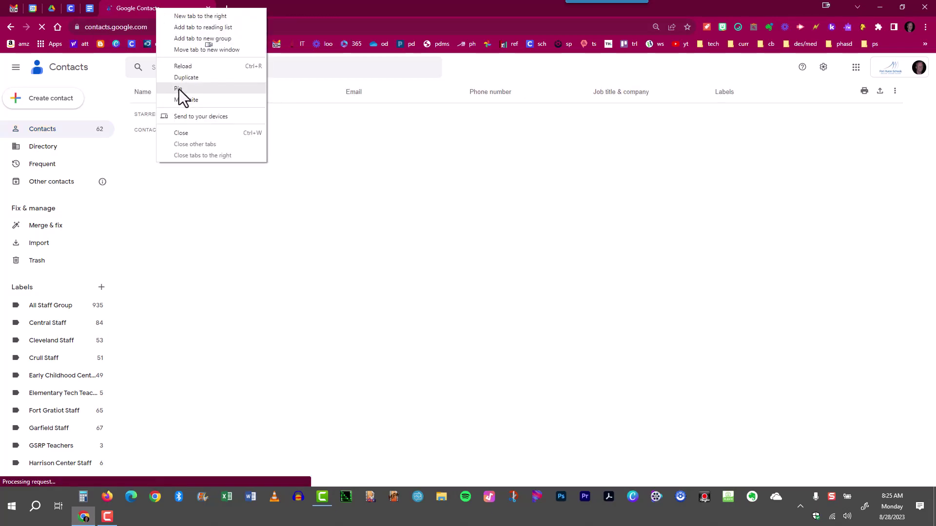
left_click(178, 89)
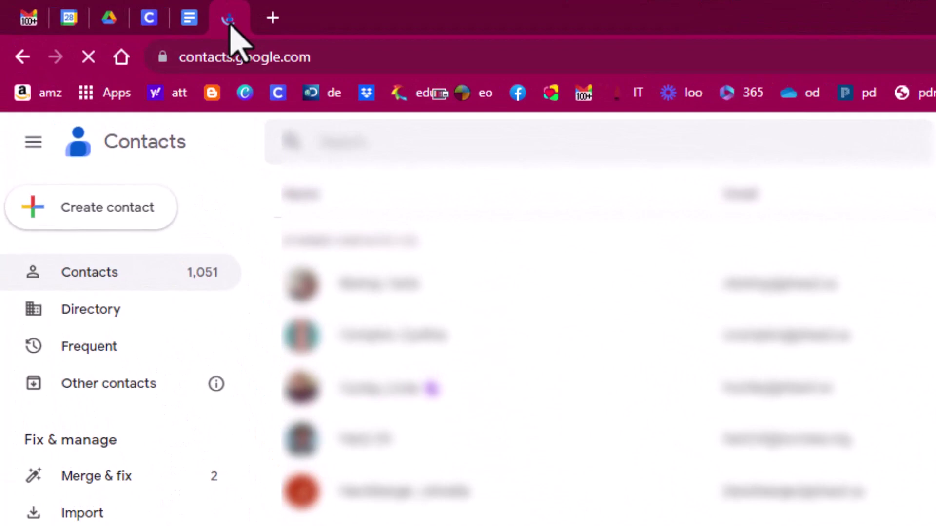
left_click_drag(230, 22, 85, 22)
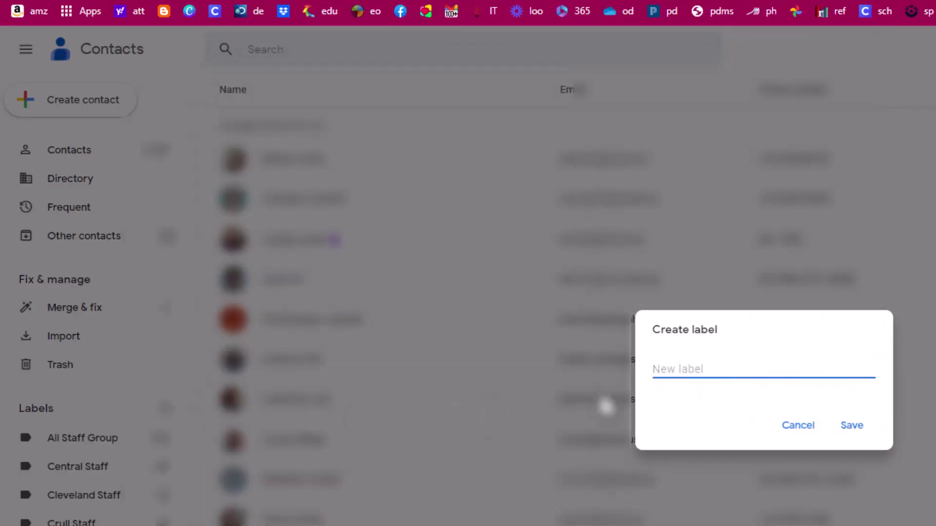
Save a new label named 'Parents', listed between Operations and PHHS Staff.
type("Parents")
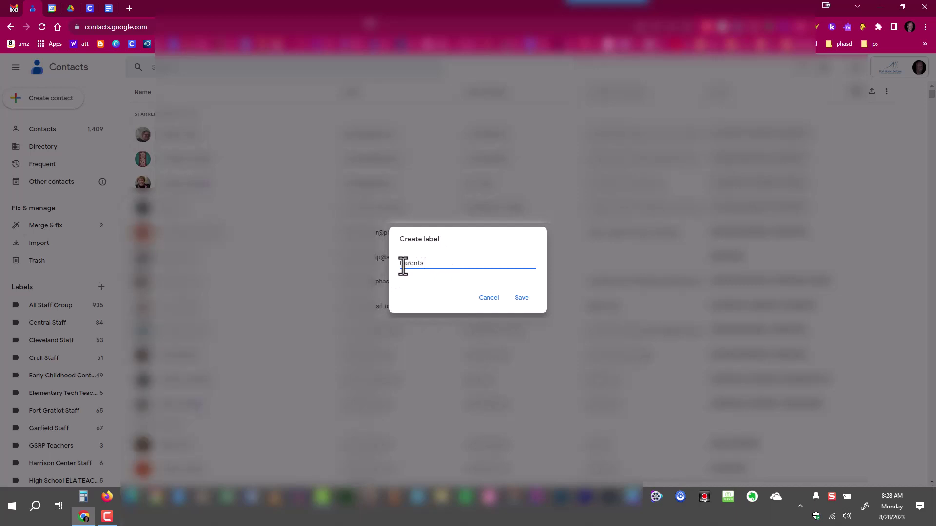
left_click(521, 298)
scroll(73, 385, "down", 3)
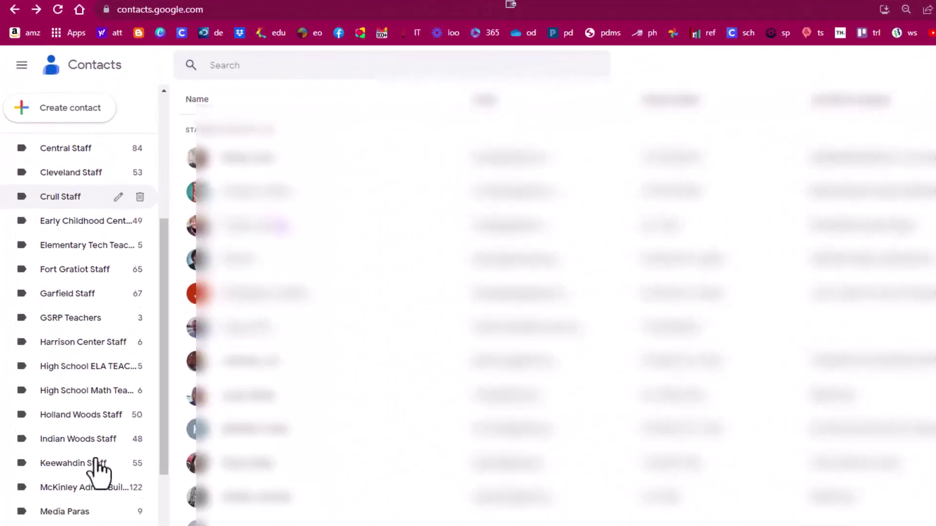
scroll(98, 470, "down", 5)
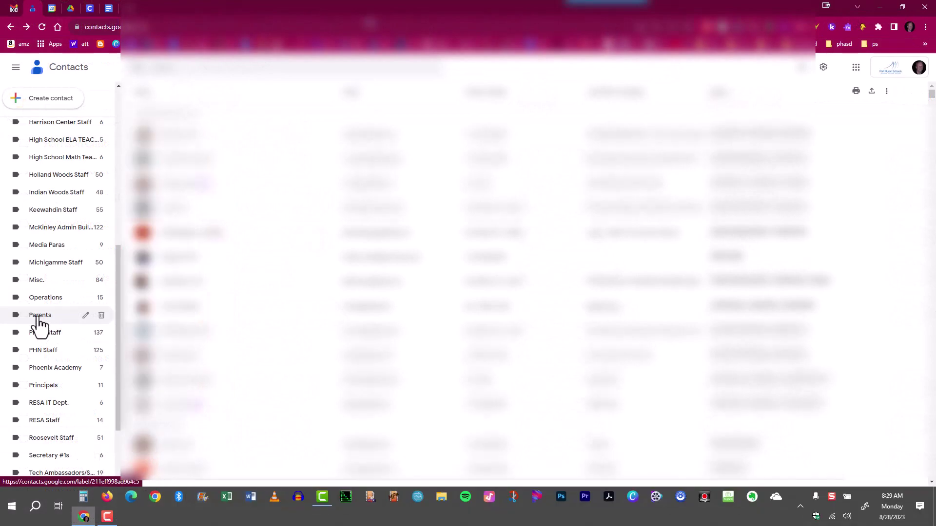
Open the empty Parents label page and bring up the Create contact options.
left_click(39, 315)
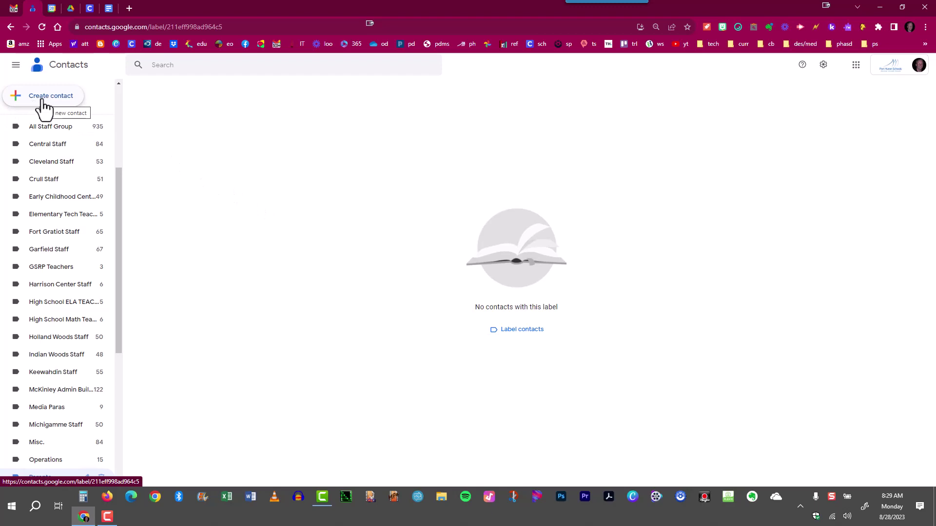
scroll(31, 171, "up", 4)
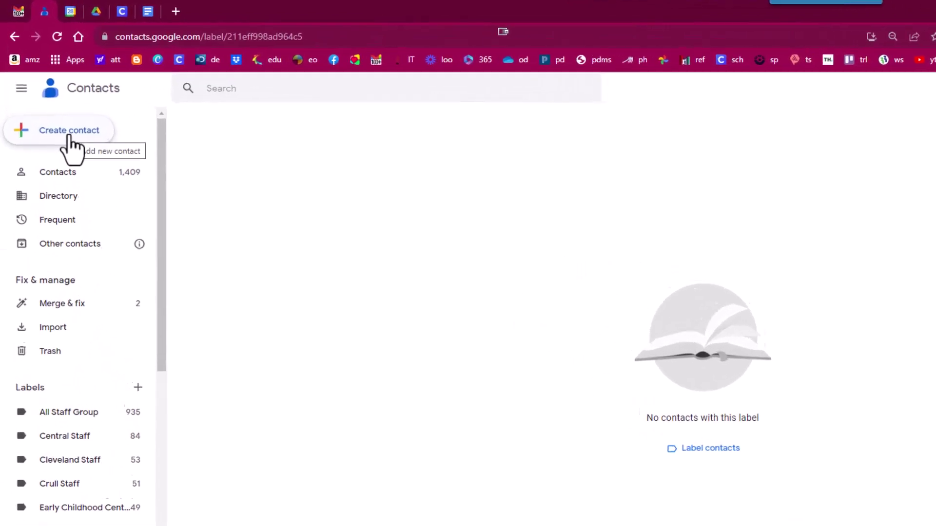
left_click(68, 137)
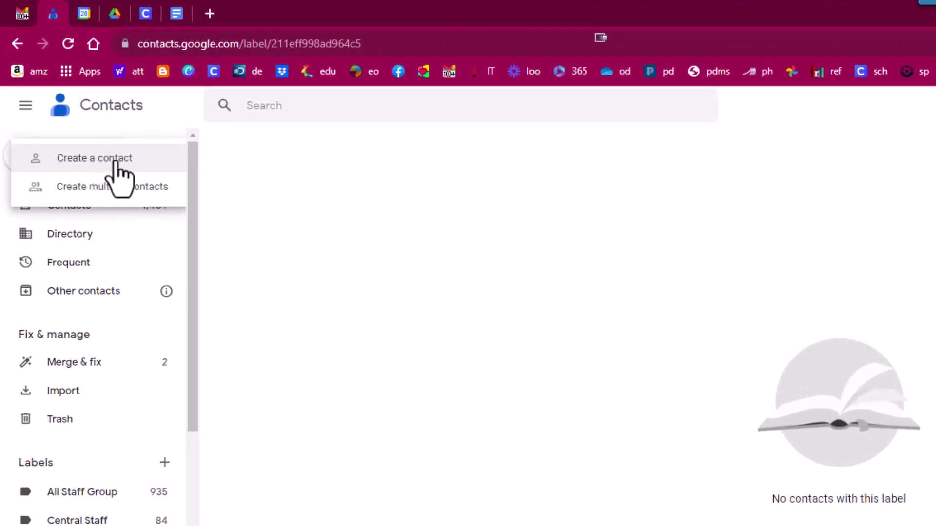
left_click(84, 190)
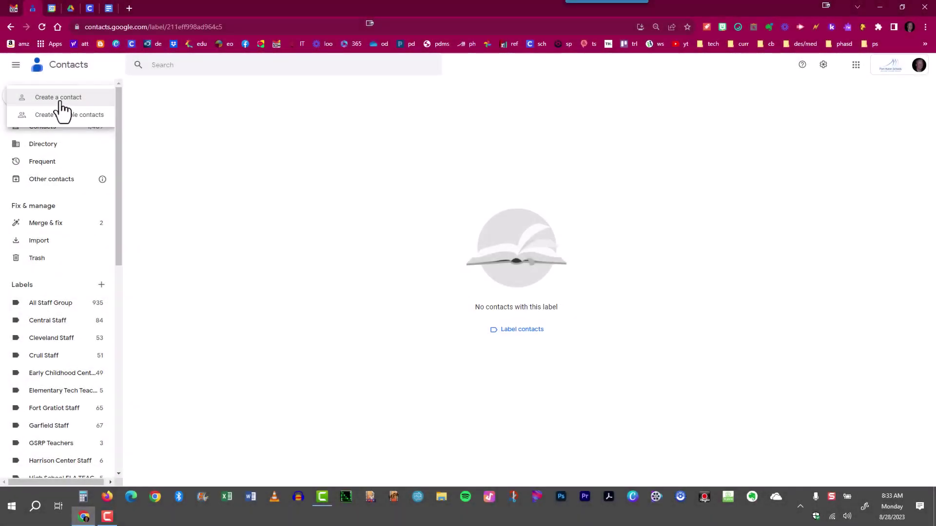
Start a new Parents contact and enter its first name, last name and e-mail address.
left_click(60, 100)
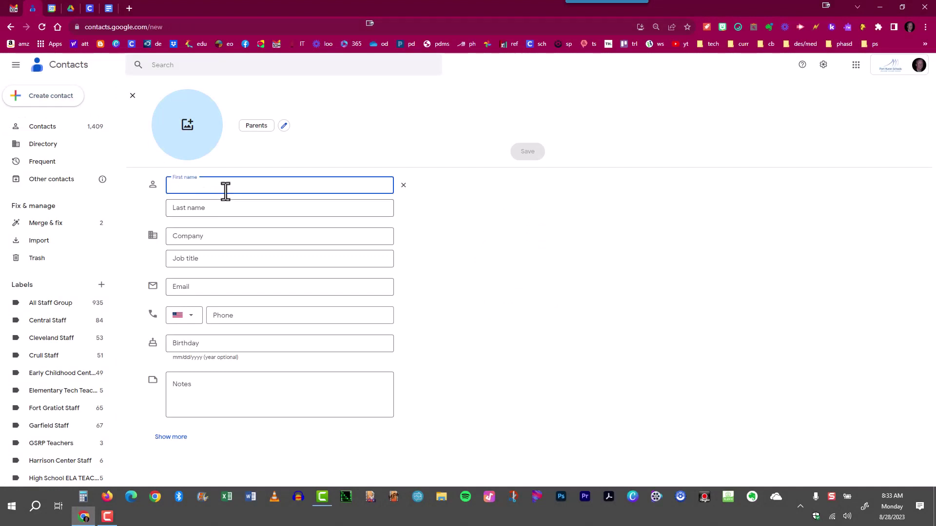
type("John")
key("Tab")
type("Smith")
key("Tab")
key("Tab")
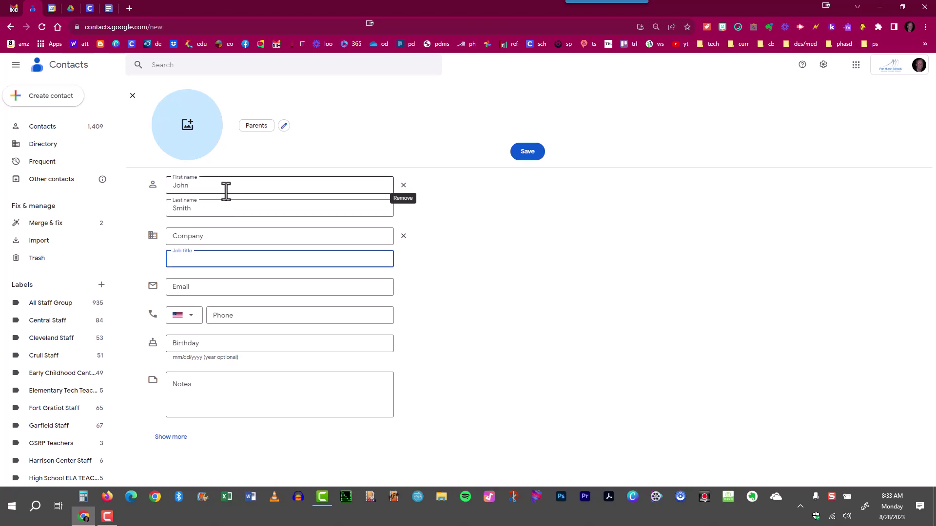
key("Tab")
key("Tab")
key("Tab")
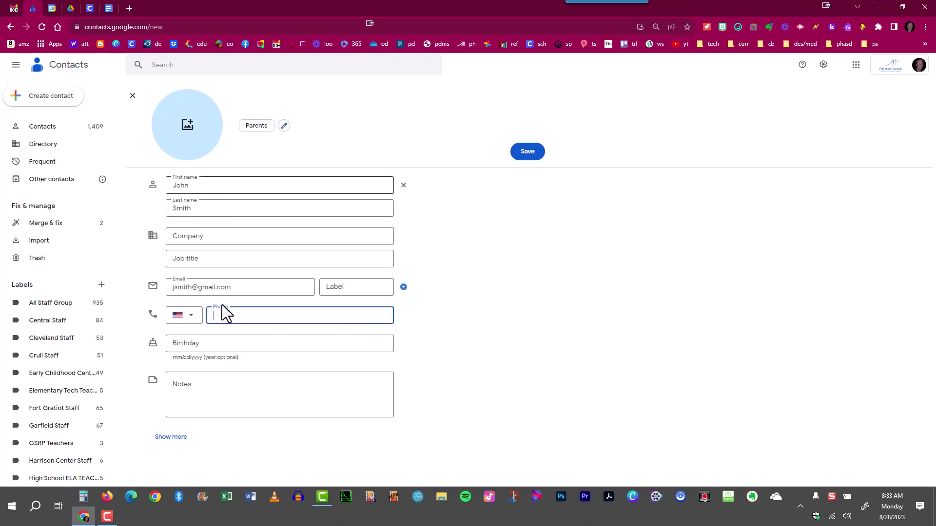
left_click(233, 390)
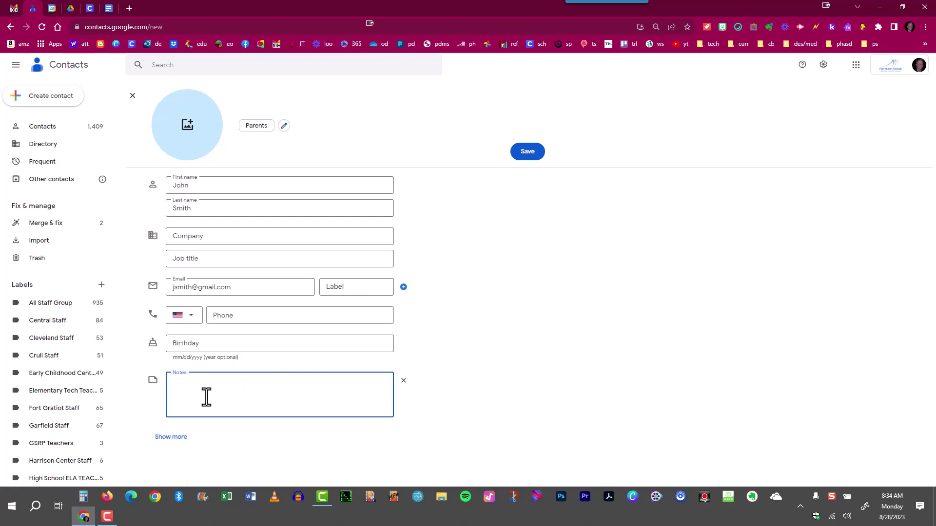
Expand all fields, add the contact's phone number, and check the phone and e-mail type choices.
left_click(170, 437)
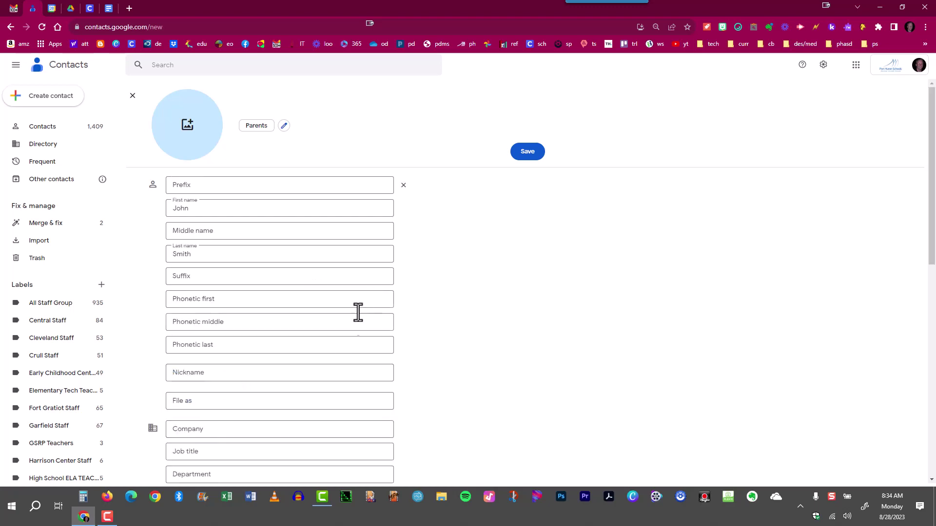
scroll(349, 318, "down", 2)
scroll(348, 320, "down", 3)
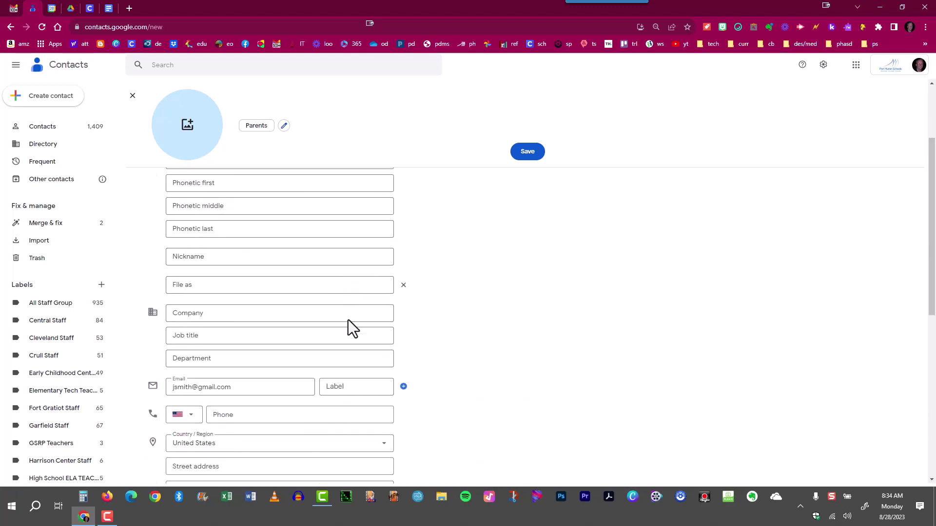
scroll(348, 328, "down", 1)
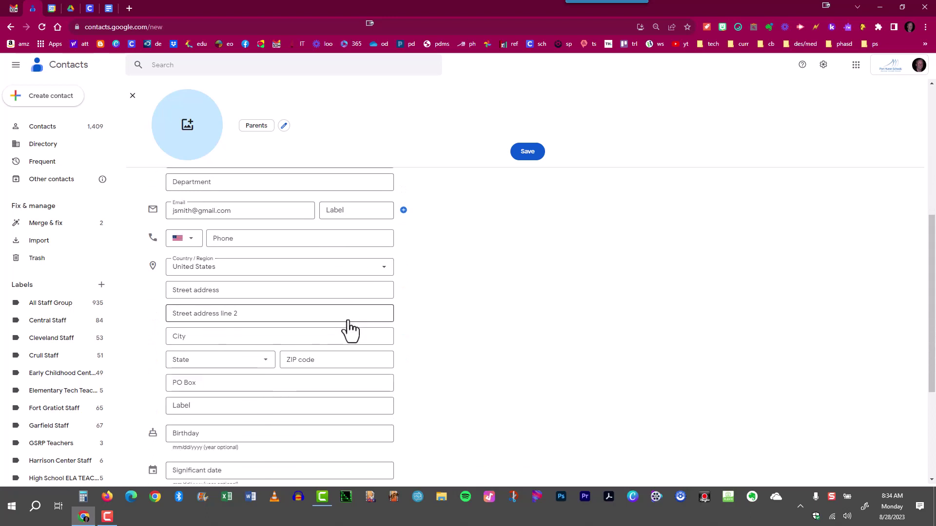
left_click(316, 241)
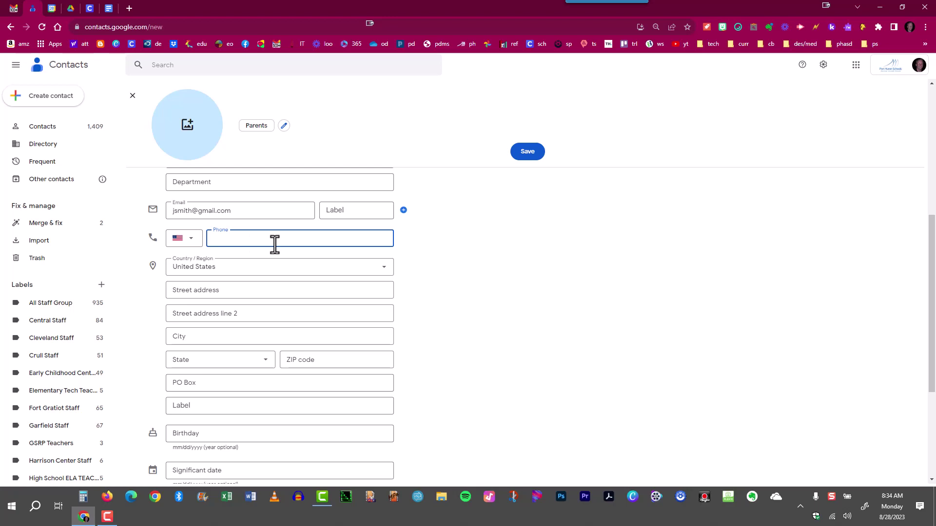
type("9")
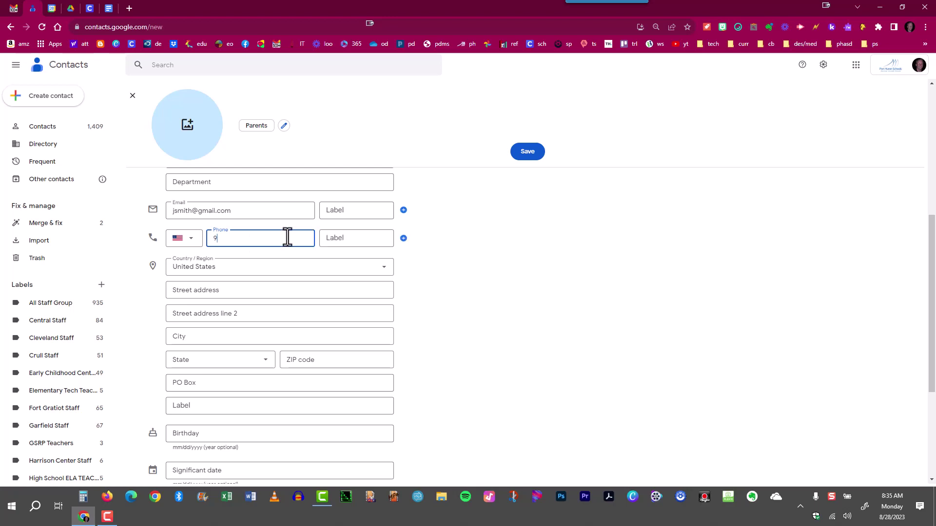
type("10 555-2100")
left_click(352, 239)
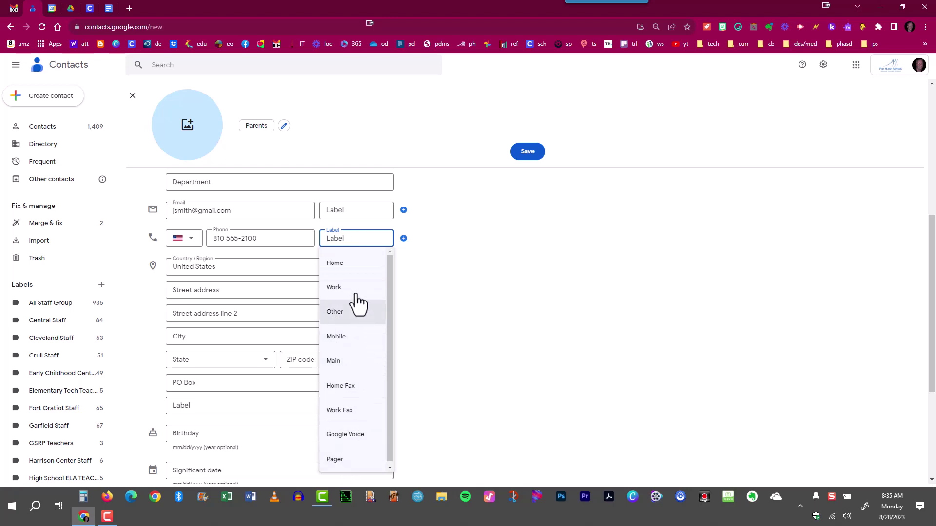
left_click(456, 258)
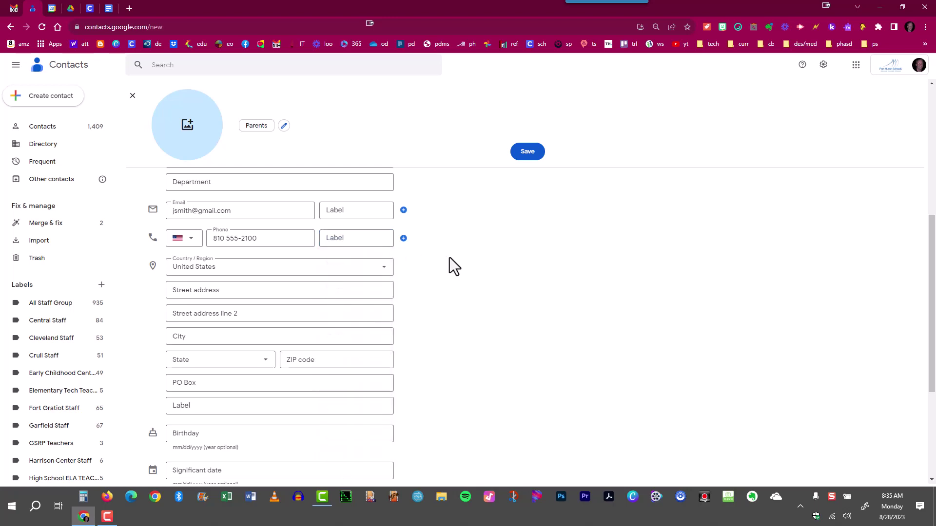
left_click(337, 210)
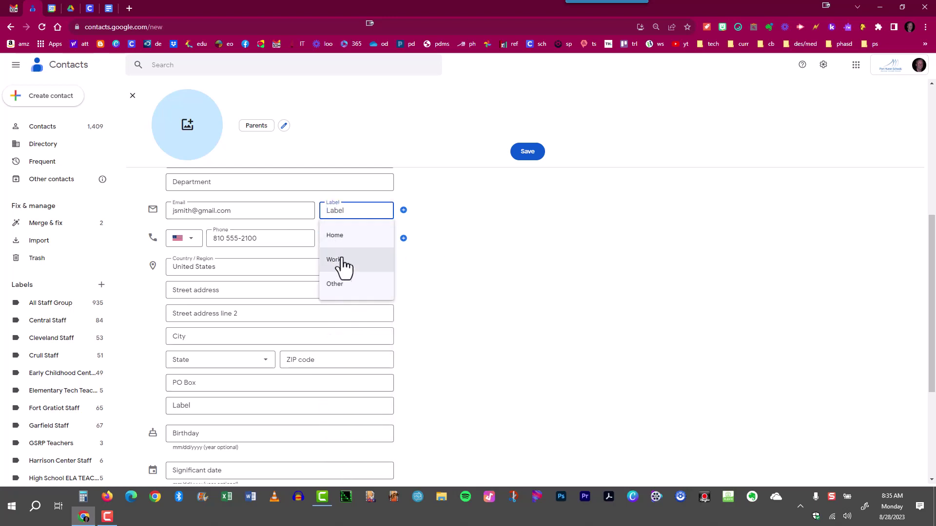
left_click(317, 195)
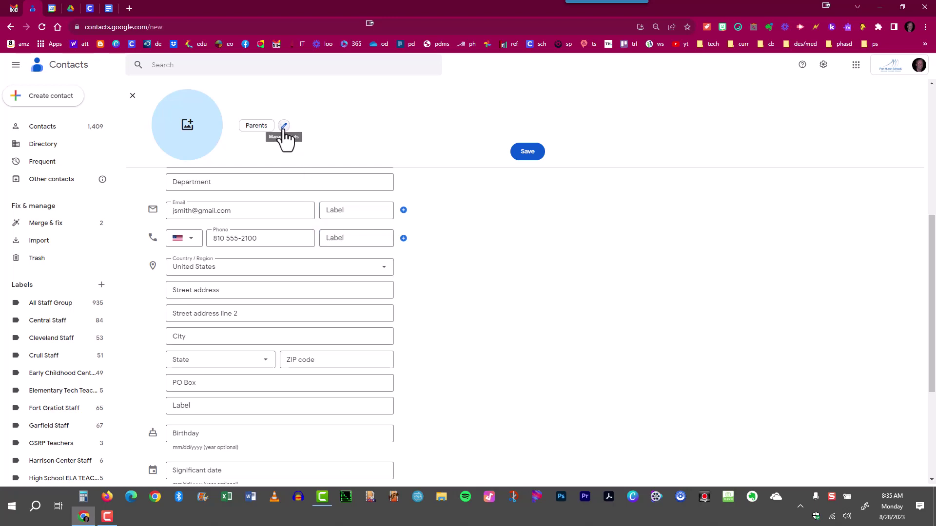
left_click(284, 128)
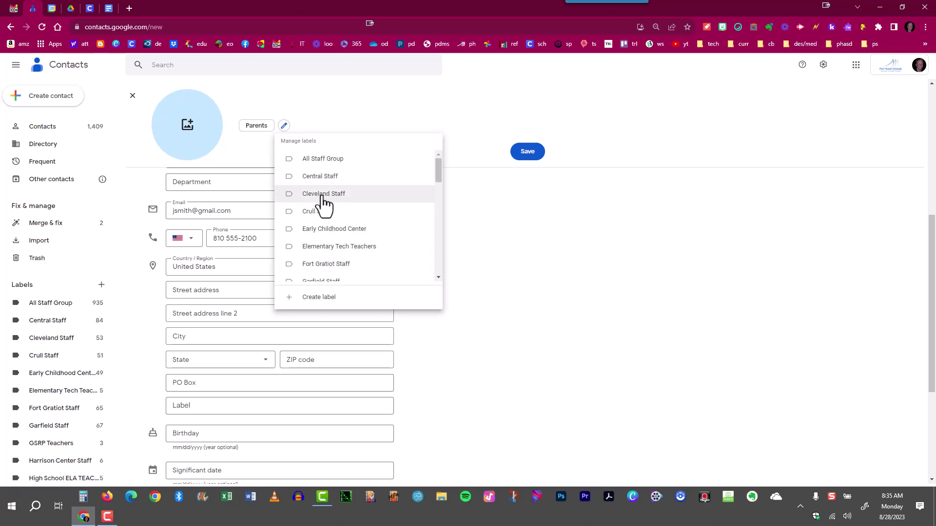
scroll(325, 221, "down", 6)
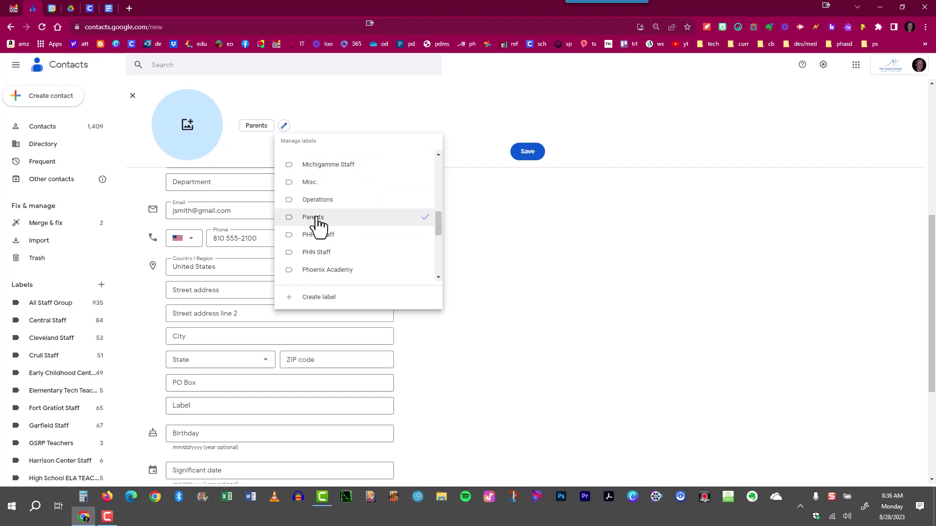
left_click(378, 168)
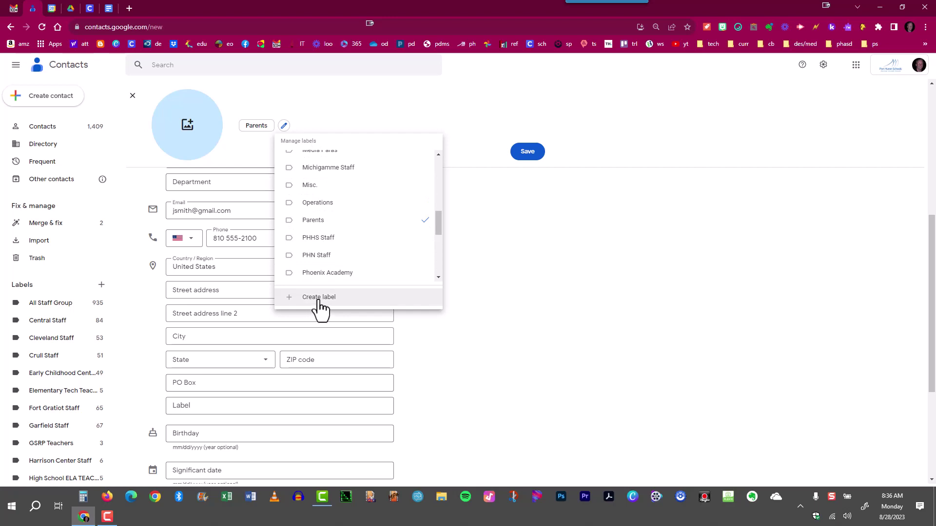
left_click(543, 286)
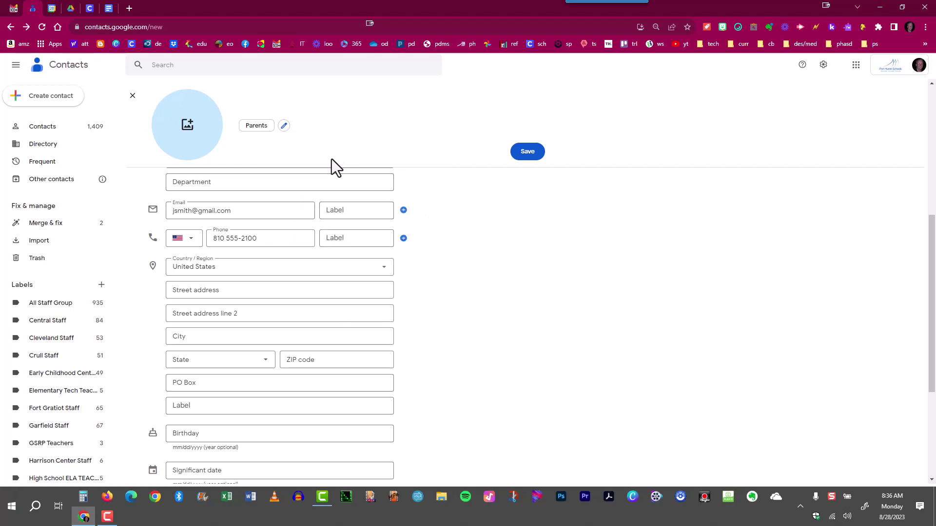
Save the new contact and view the Parents label, now listing it as the only member.
left_click(528, 153)
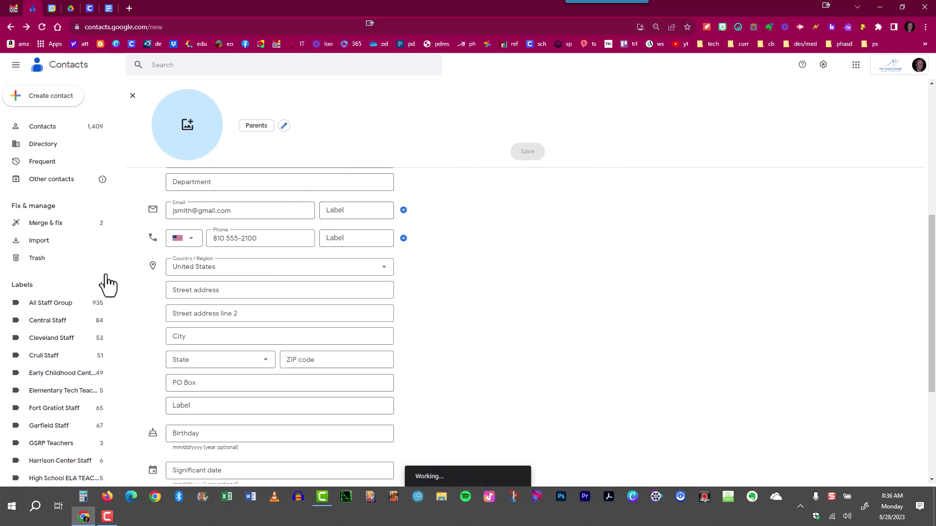
scroll(31, 403, "down", 7)
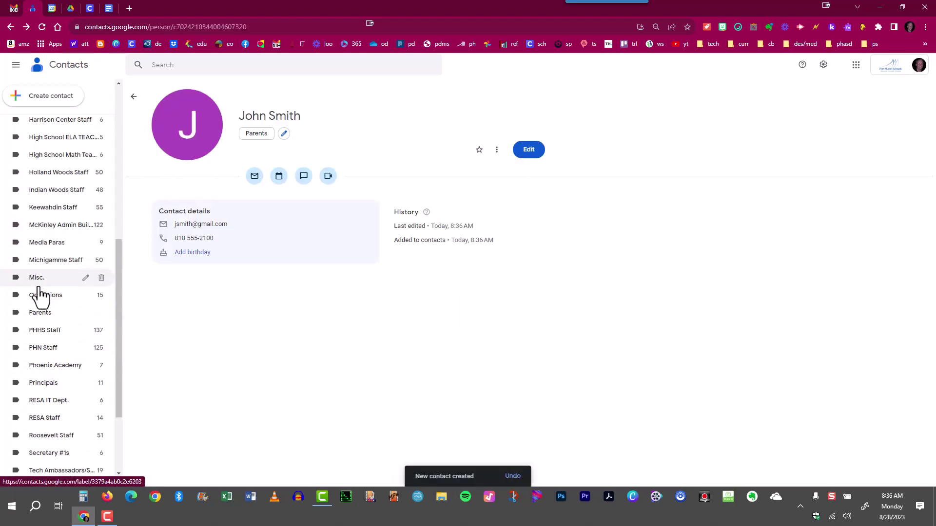
left_click(37, 314)
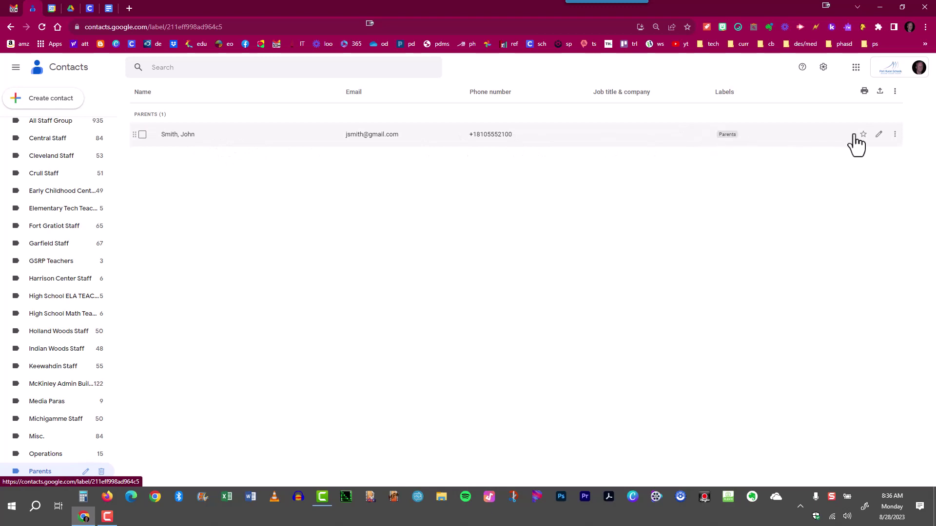
Open the contact's edit form, close it unchanged, and return to the Parents list.
left_click(879, 135)
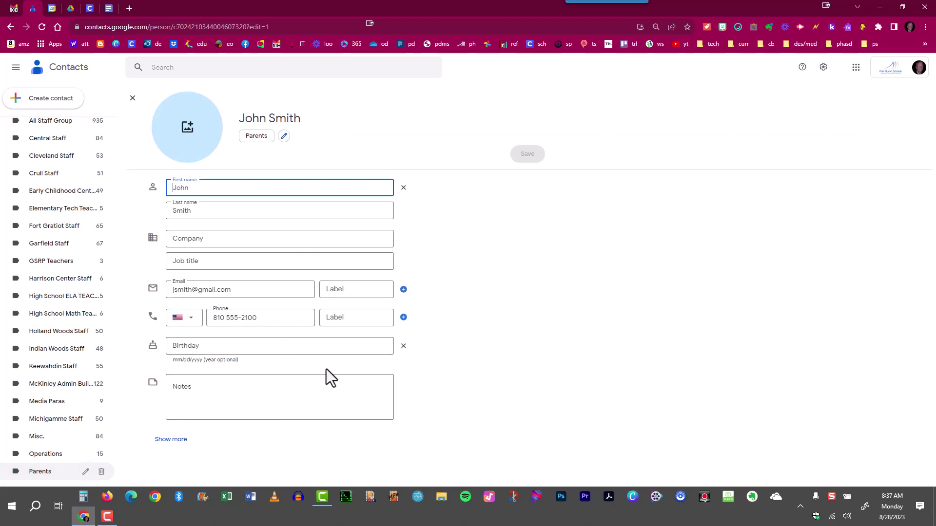
left_click(132, 99)
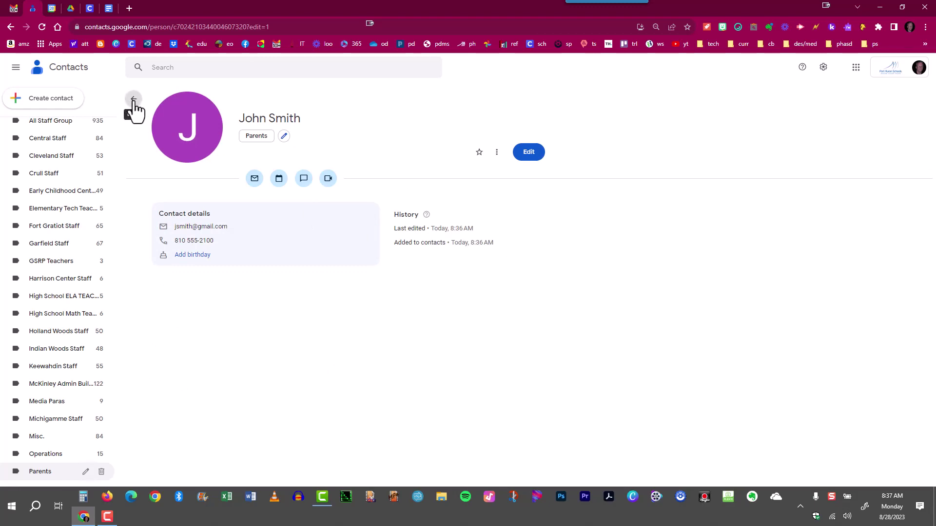
left_click(133, 99)
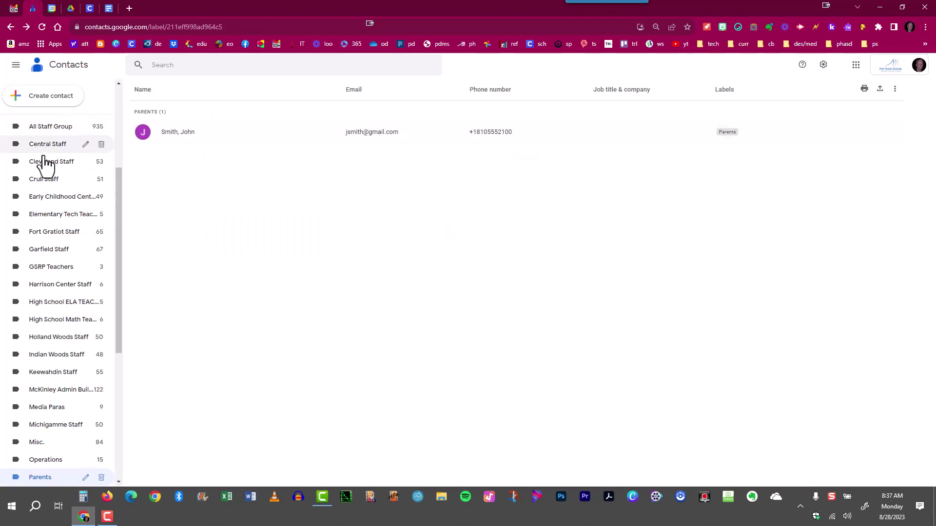
scroll(41, 212, "up", 3)
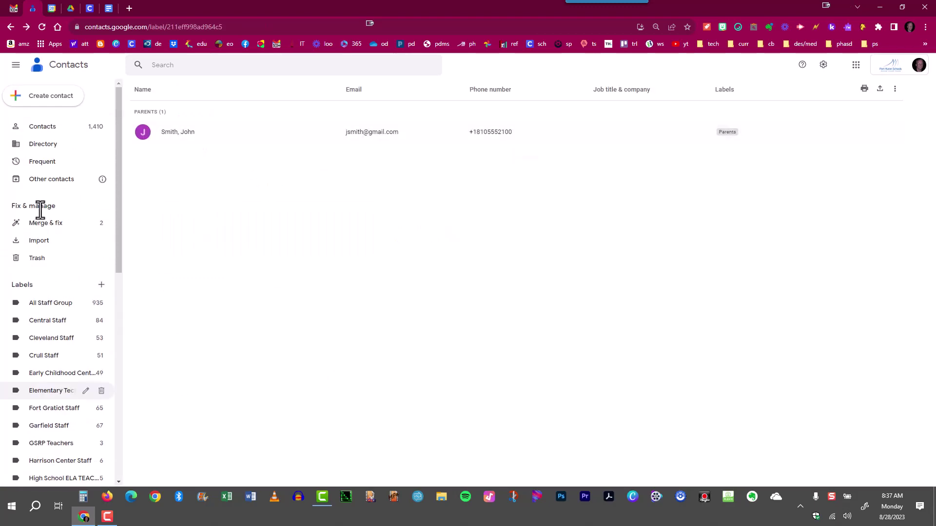
In the full contact list, remove Fort Gratiot Staff from one contact, leaving that label at 64.
left_click(42, 129)
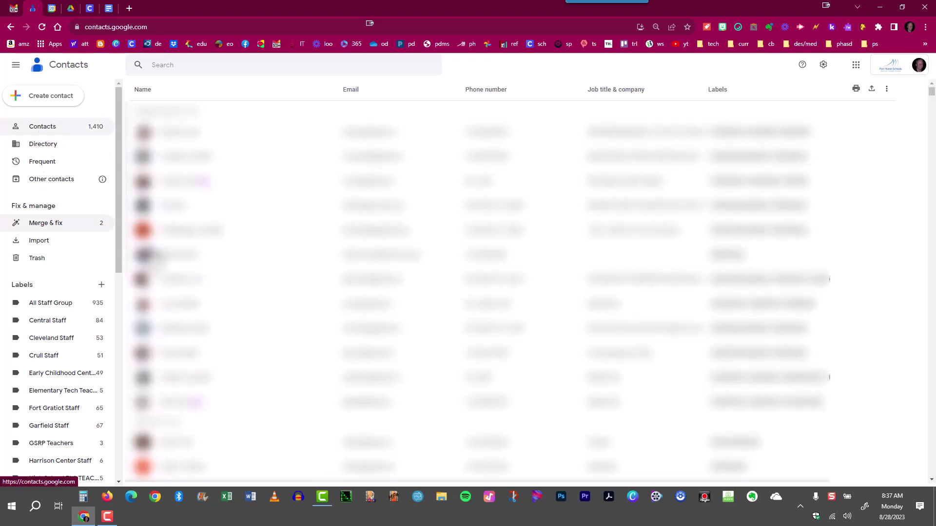
scroll(236, 280, "down", 5)
scroll(237, 280, "down", 5)
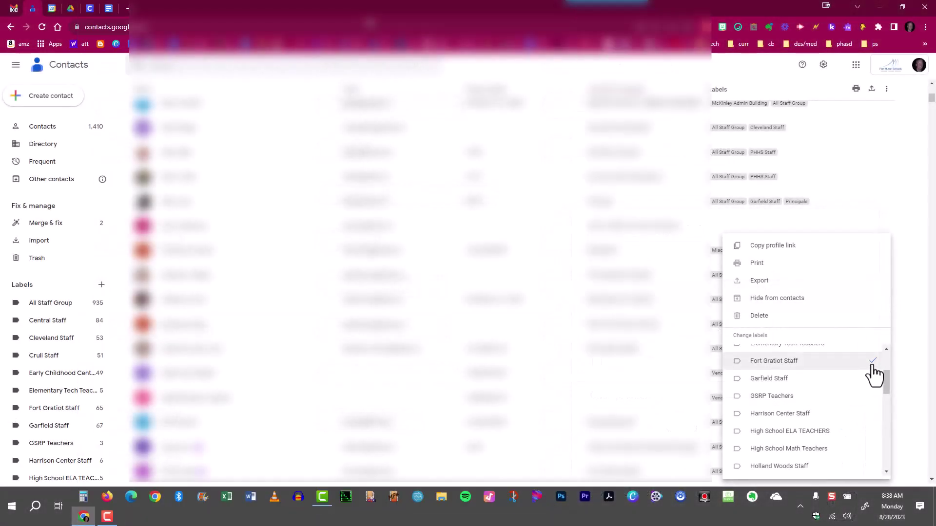
scroll(860, 400, "up", 2)
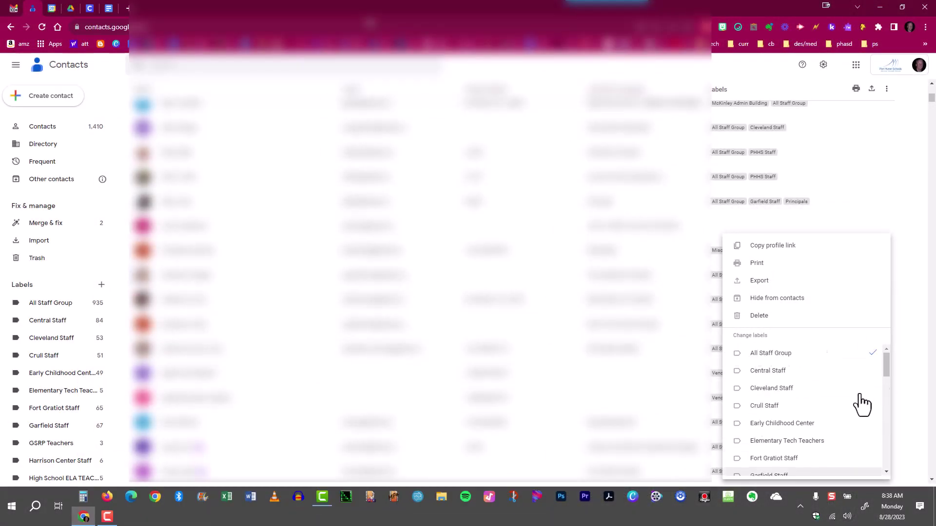
scroll(861, 403, "down", 5)
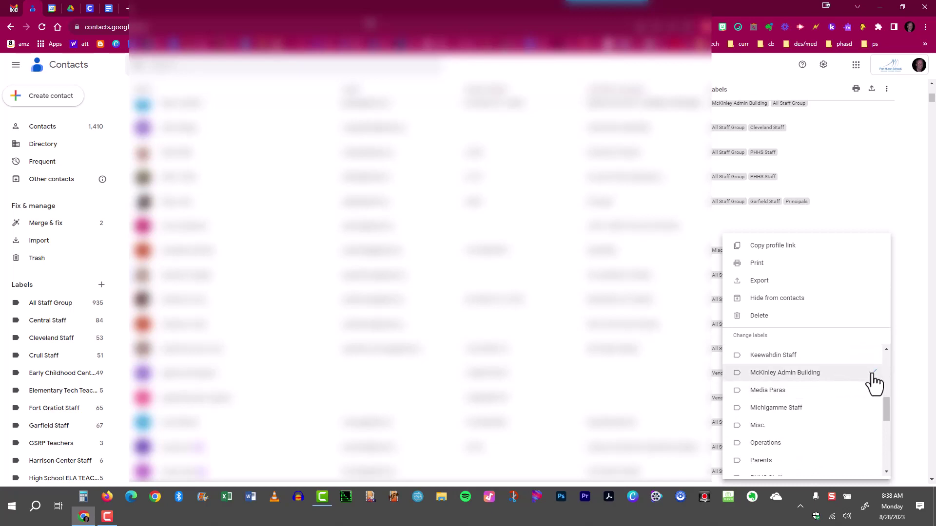
scroll(856, 396, "down", 4)
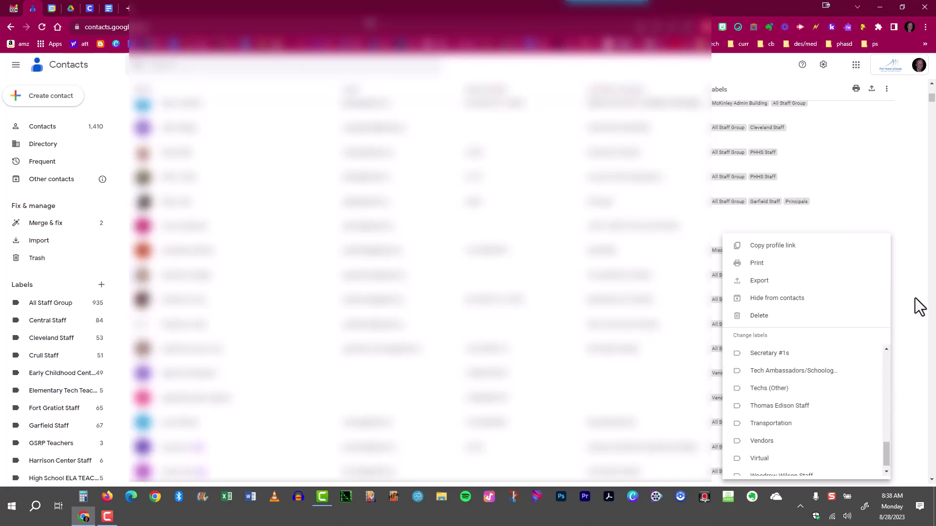
left_click(915, 239)
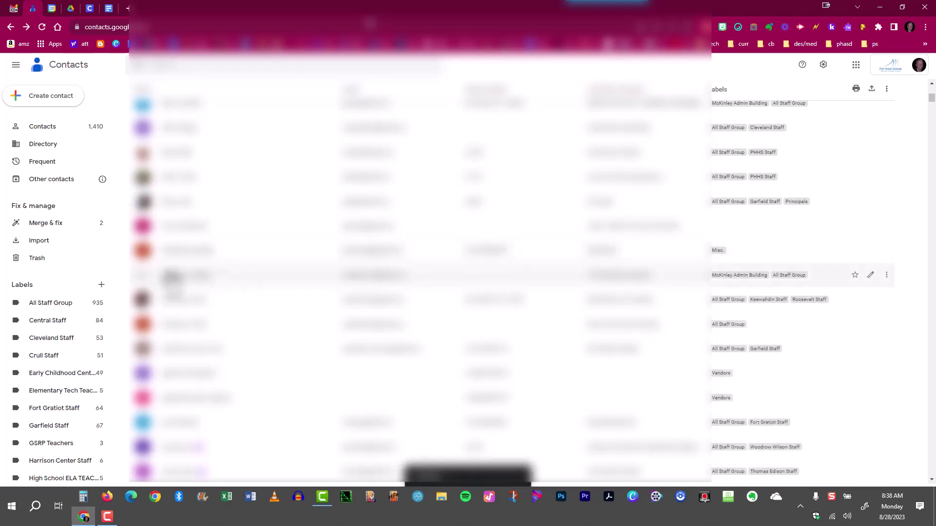
Star a contact and return to the full list showing 13 starred contacts.
left_click(185, 275)
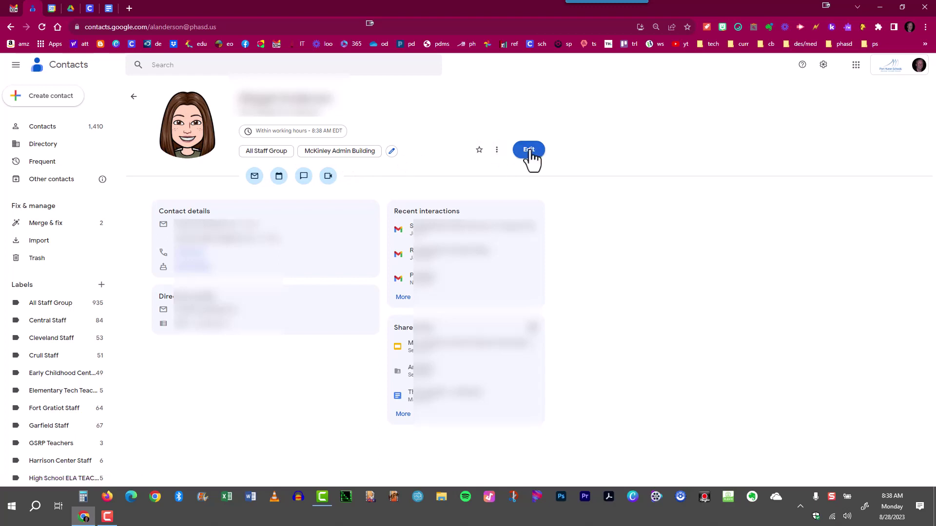
left_click(479, 150)
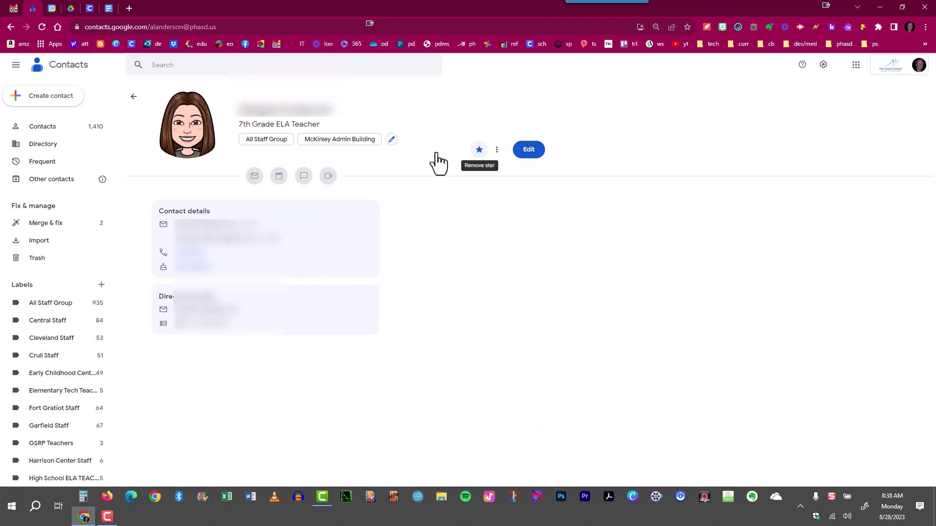
left_click(55, 133)
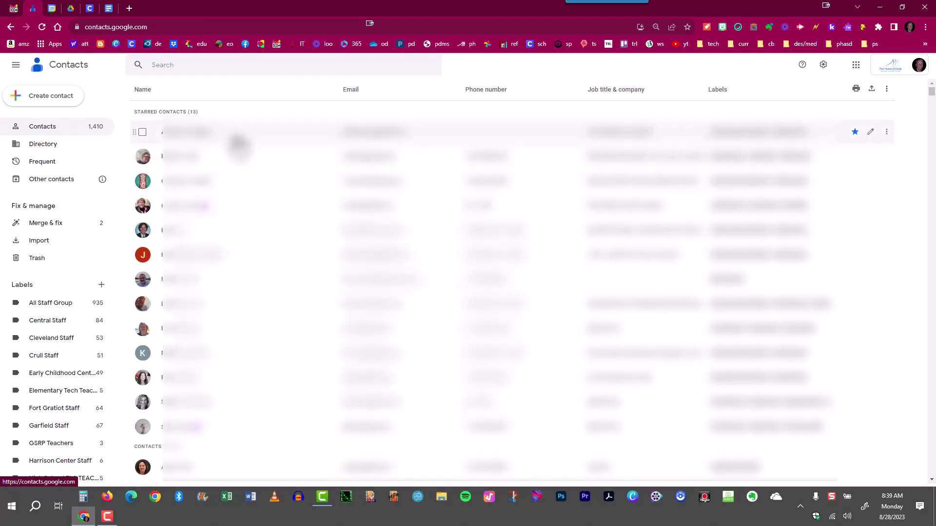
Filter the list to the Central Staff label's 83 contacts.
scroll(44, 392, "down", 3)
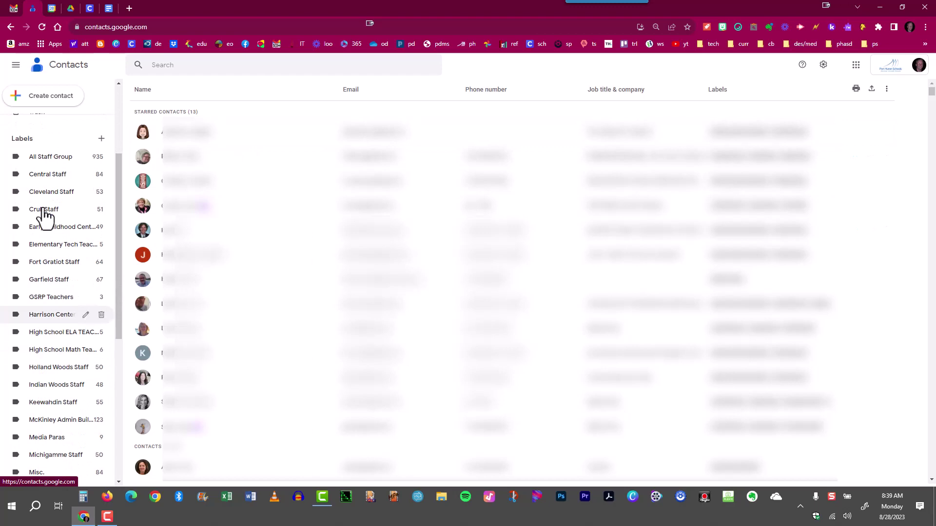
scroll(63, 241, "up", 2)
scroll(44, 241, "down", 1)
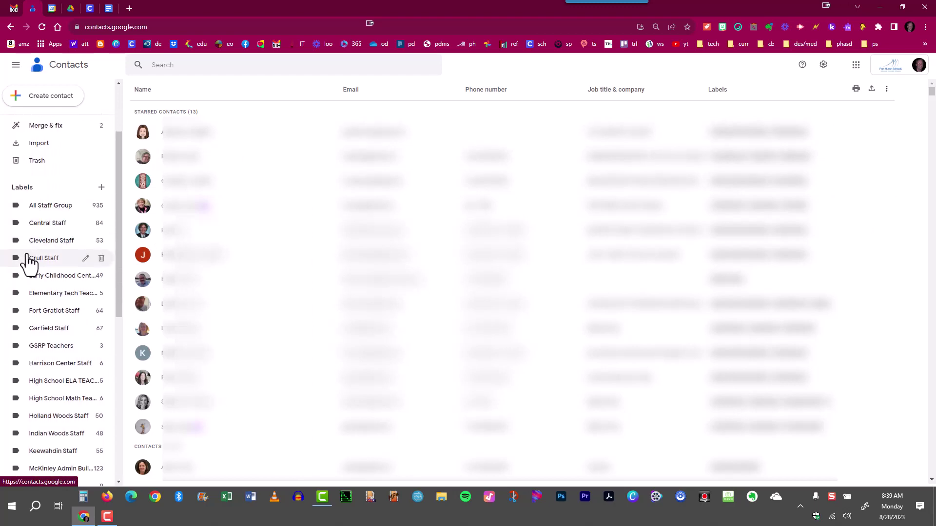
scroll(38, 261, "up", 2)
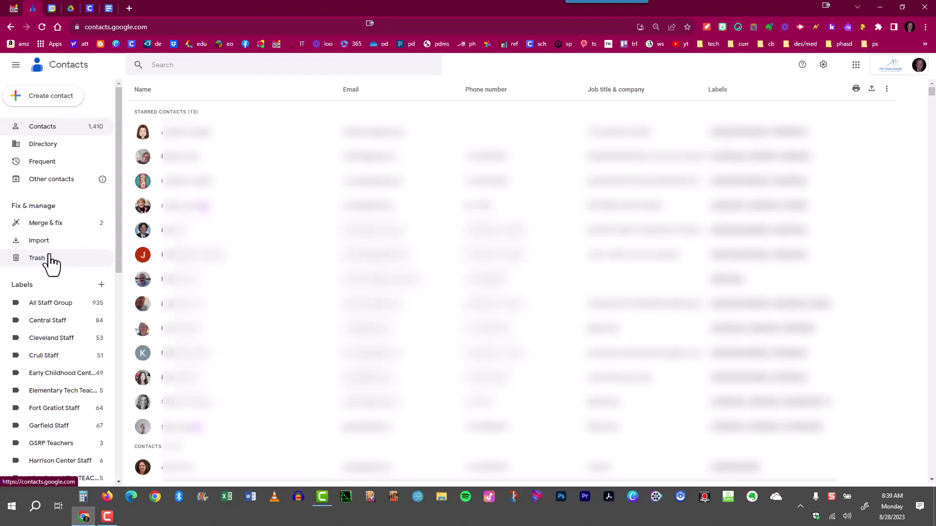
left_click(47, 321)
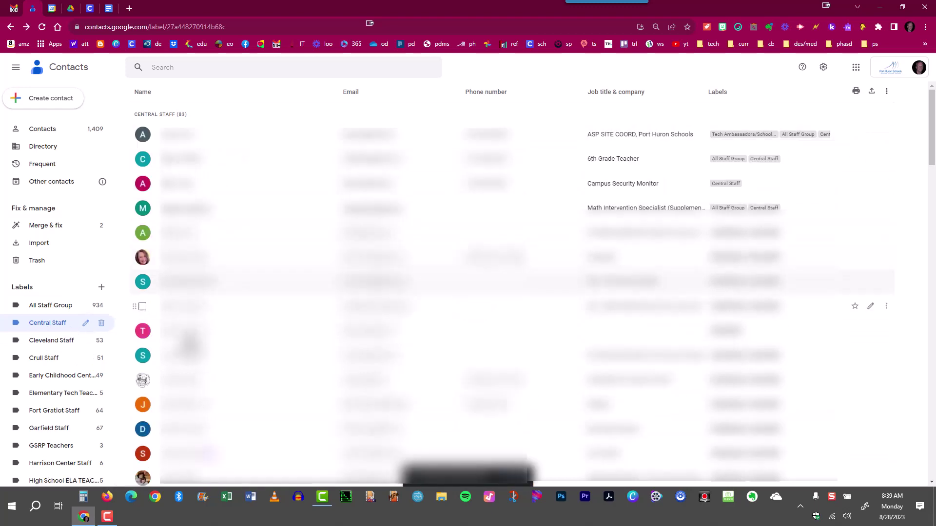
Export the 83 Central Staff contacts as Google CSV, saving as contacts.csv in Downloads.
left_click(43, 325)
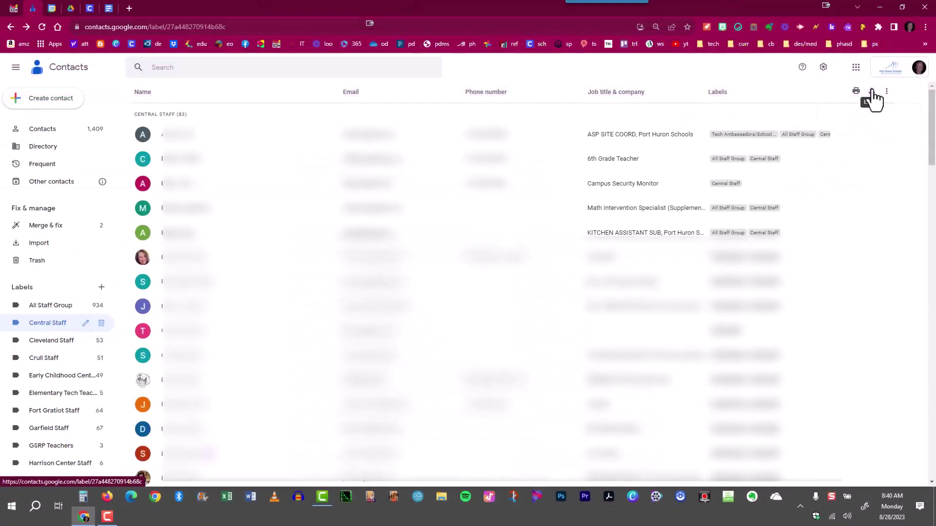
left_click(871, 93)
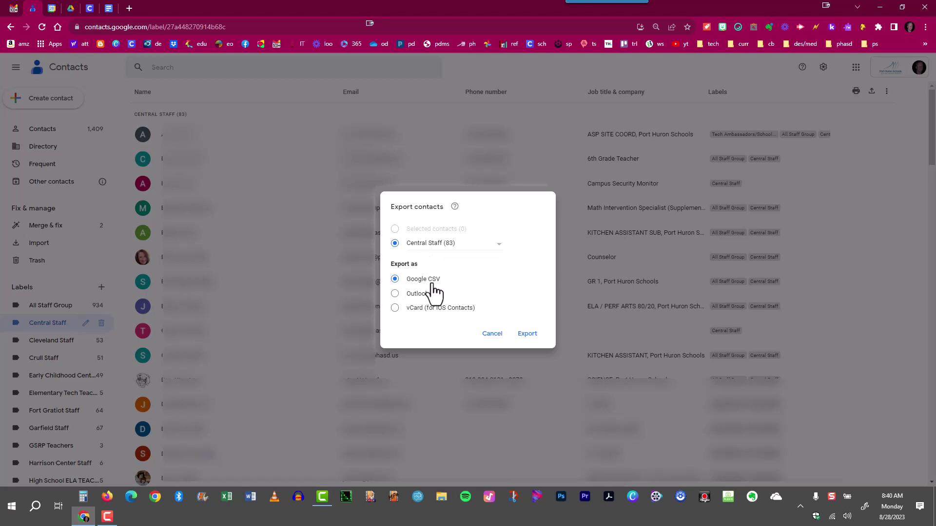
left_click(529, 340)
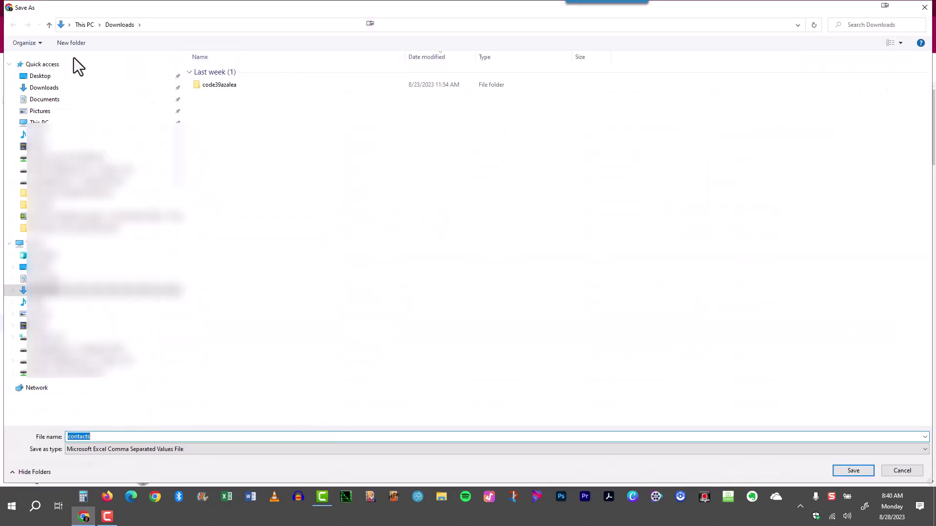
Save the contacts export to the Desktop as the CSV file 'Central Contacts'.
left_click(31, 77)
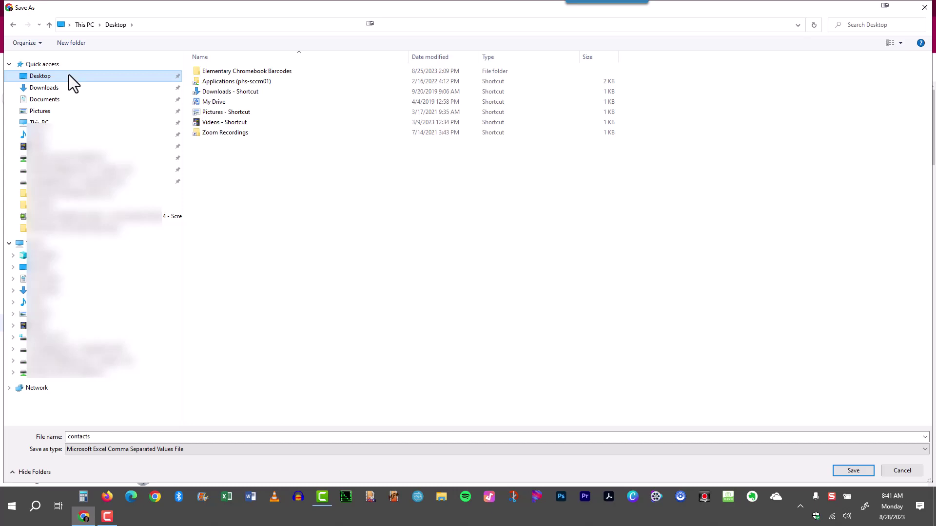
left_click(183, 438)
type("Central C")
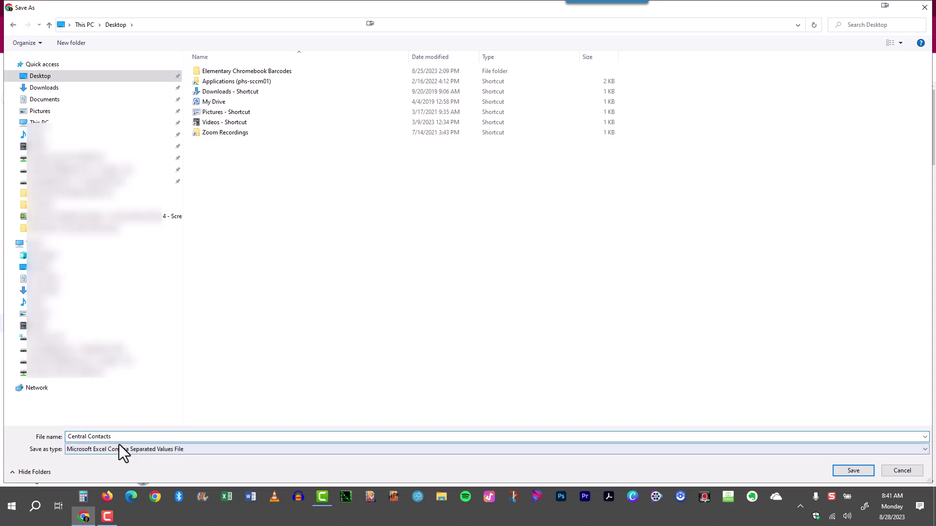
left_click(34, 77)
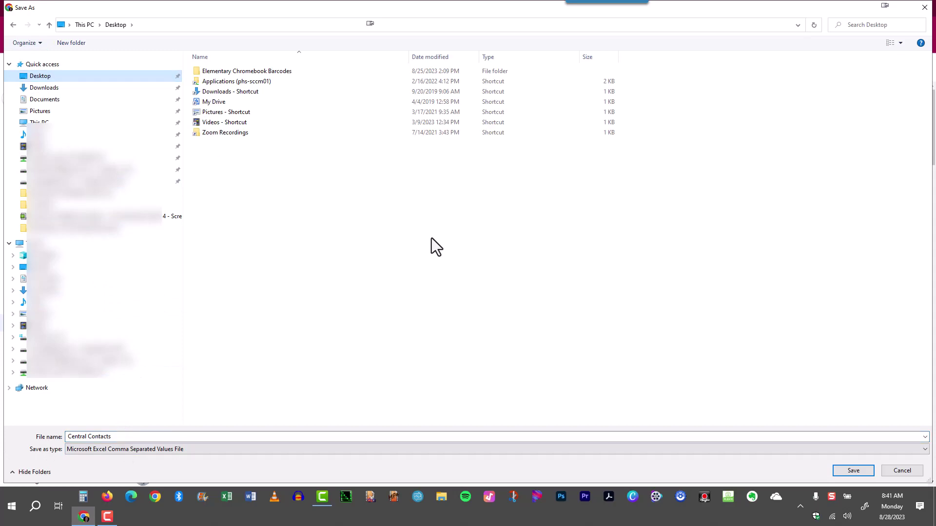
left_click(851, 471)
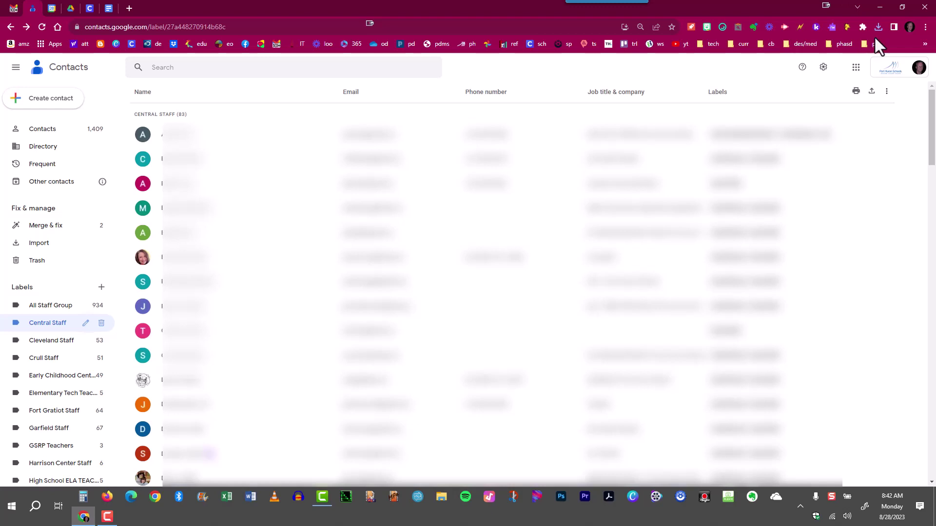
left_click(925, 28)
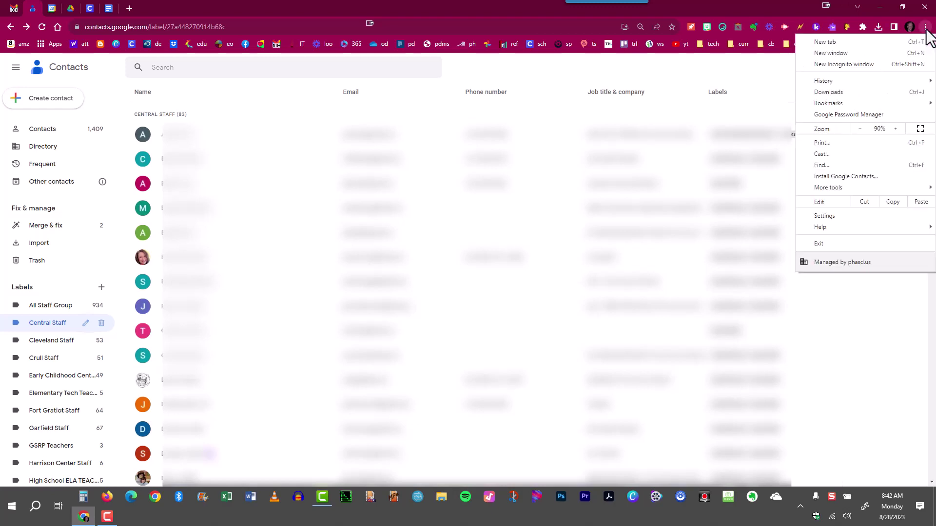
key("Escape")
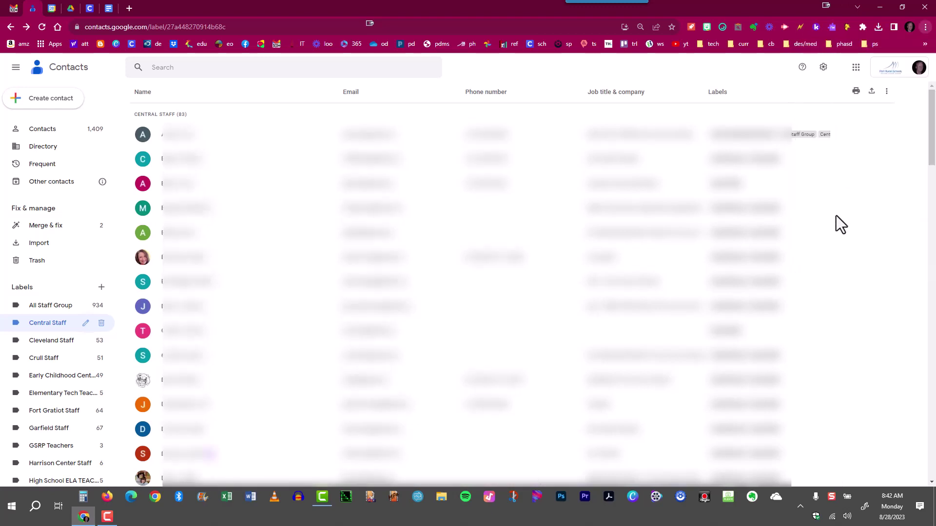
left_click(41, 317)
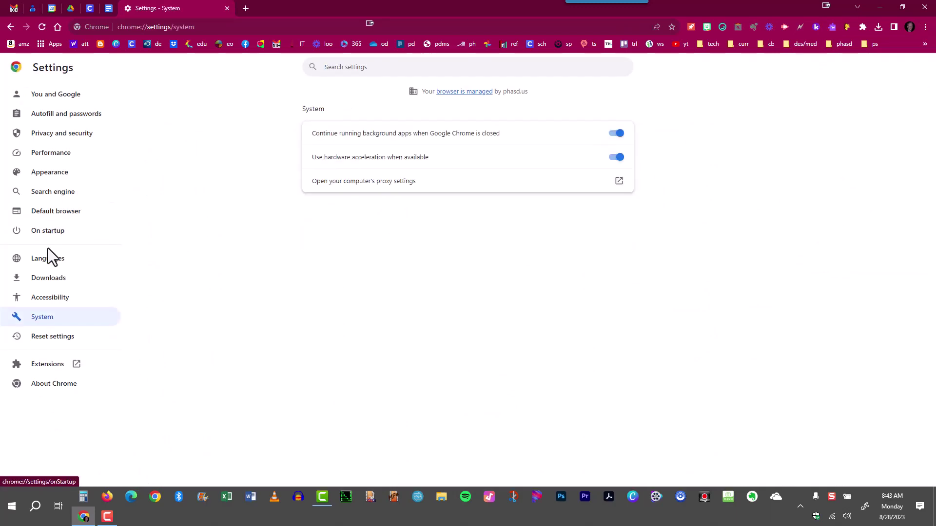
left_click(43, 291)
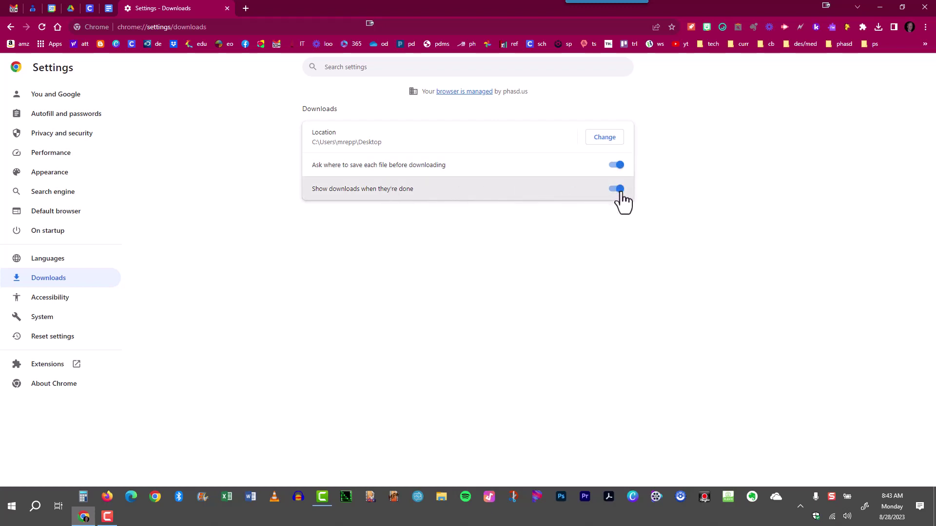
left_click(227, 8)
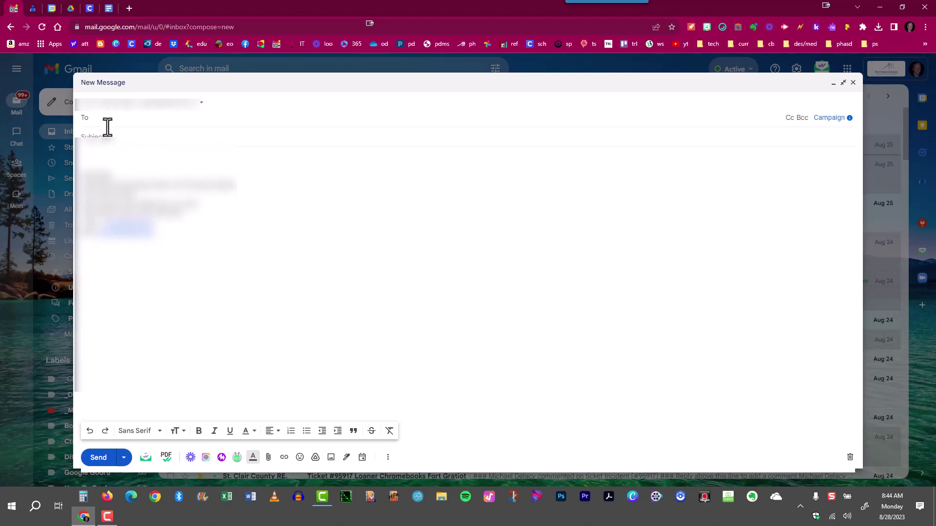
Add the Central Staff group as Bcc recipients of the new message.
left_click(801, 119)
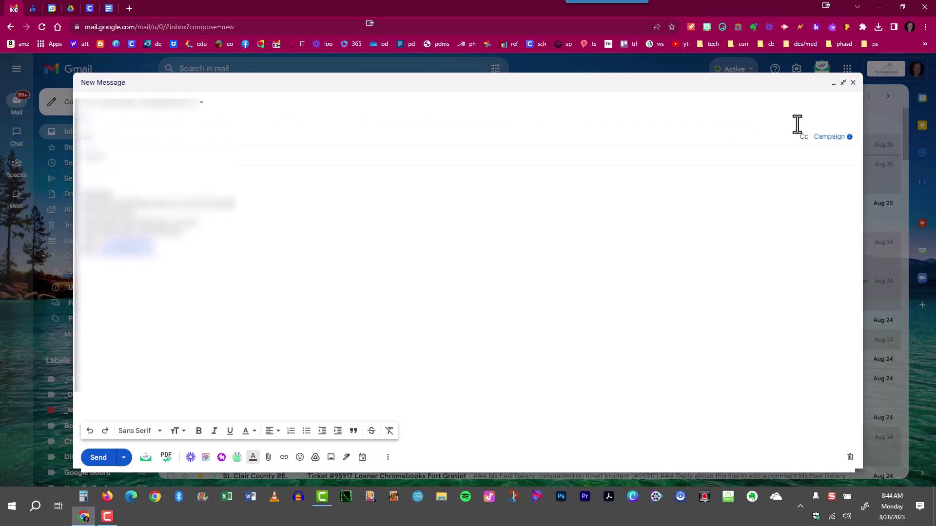
type("Central")
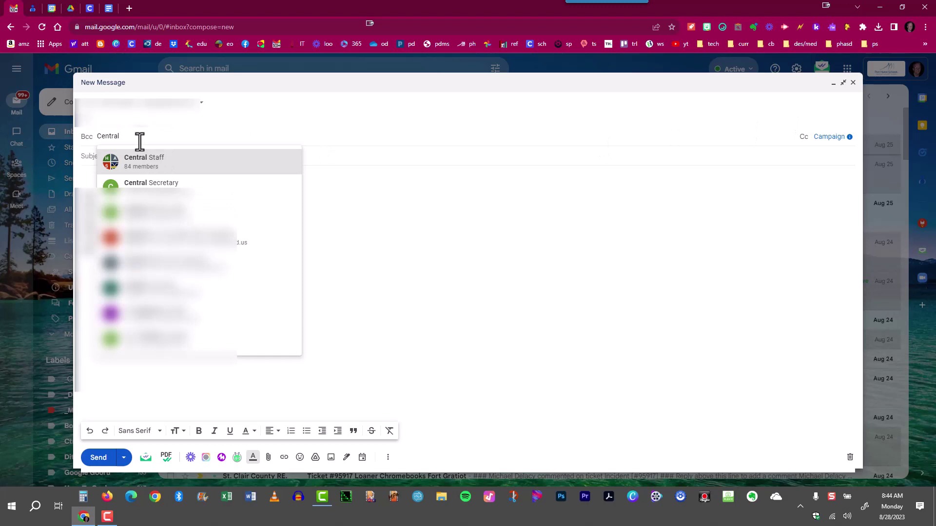
left_click(152, 168)
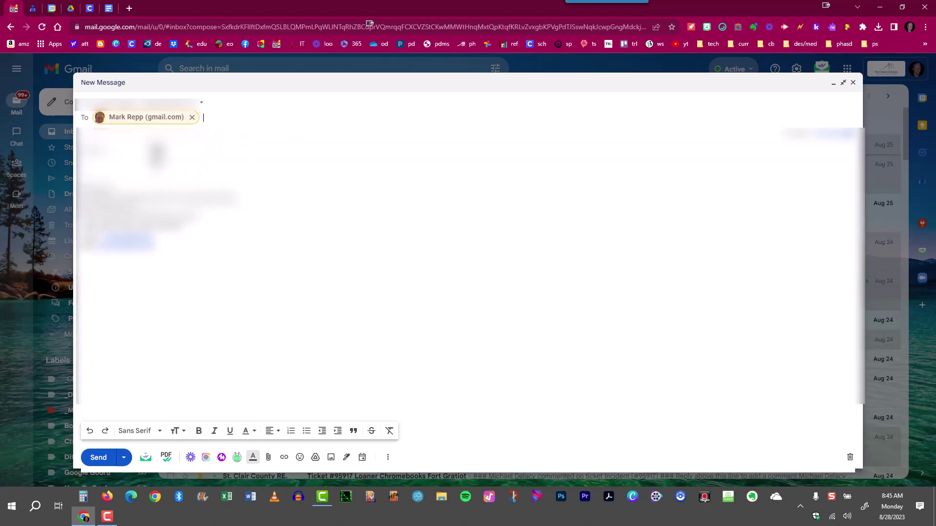
Set the message subject to 'Central Contacts'.
key("Tab")
type("Cen")
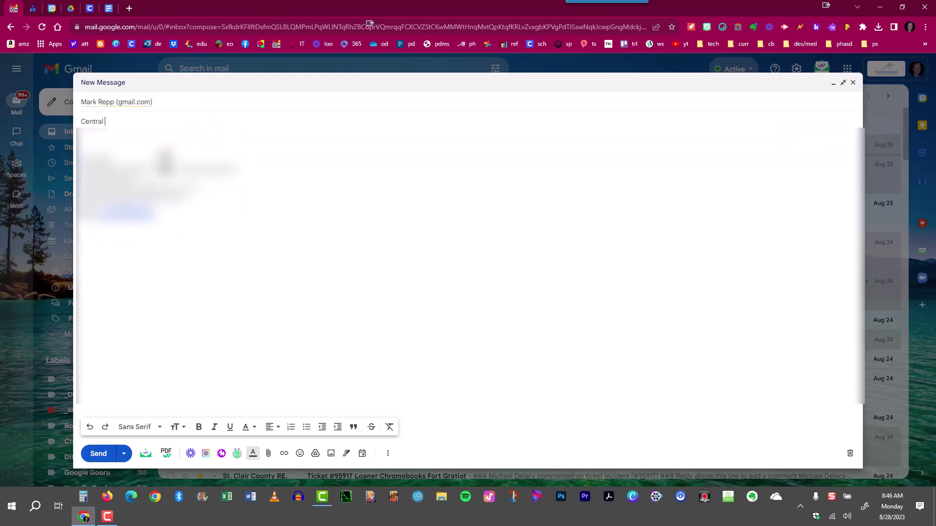
type("tral Contacts")
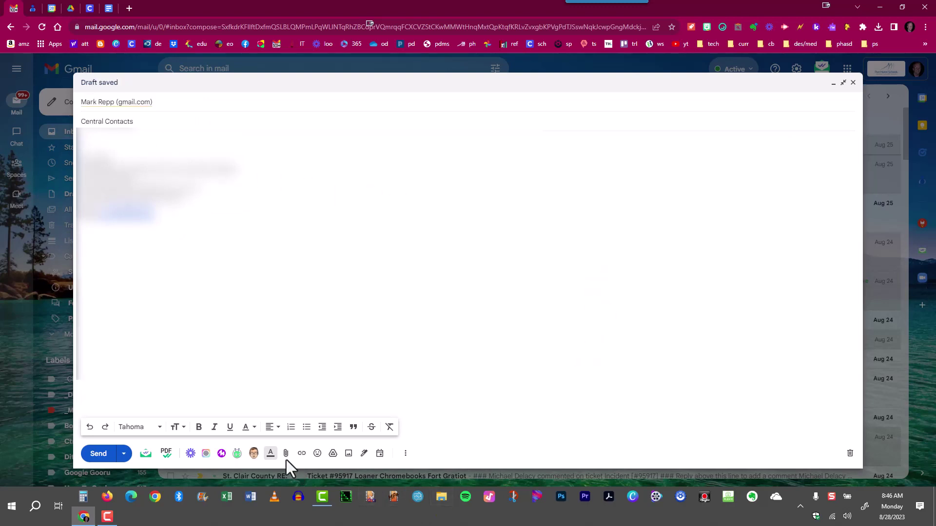
left_click(286, 454)
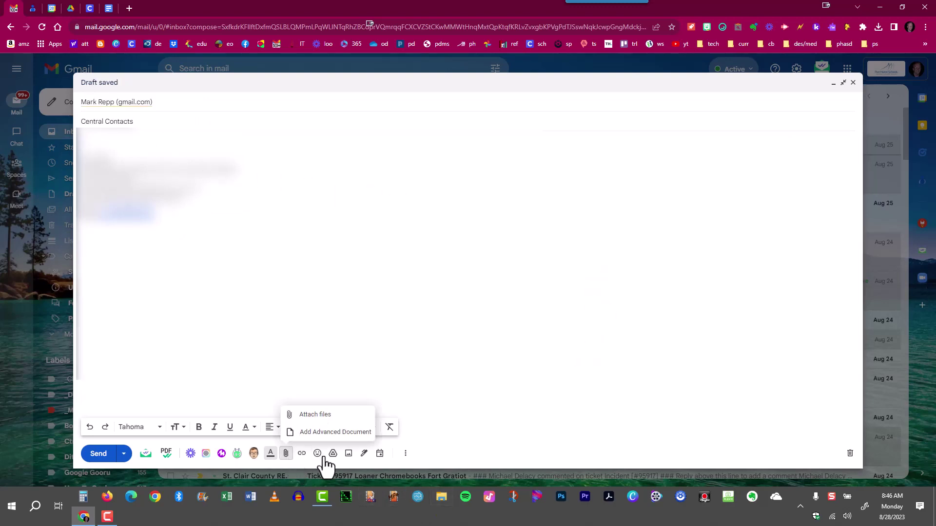
Attach Central Contacts.csv from the Desktop to the Gmail draft.
left_click(319, 415)
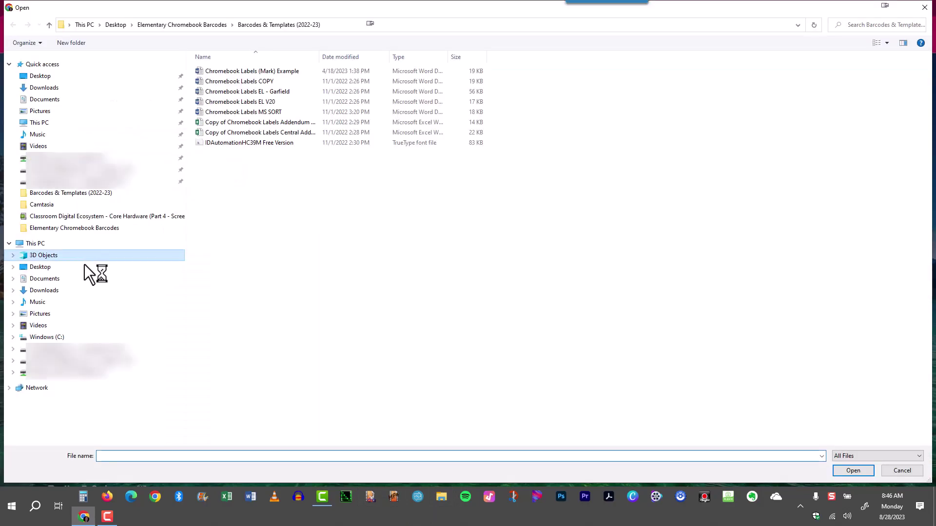
left_click(84, 265)
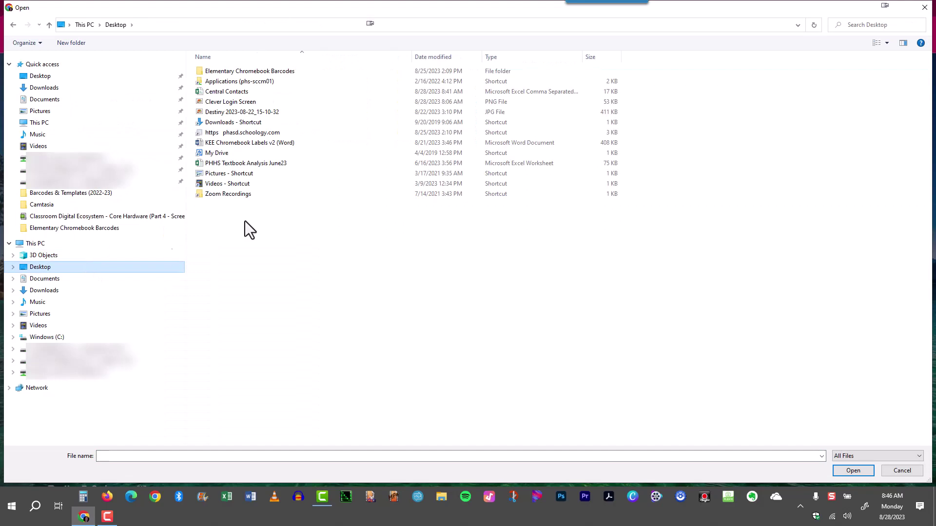
left_click(887, 43)
left_click(888, 42)
left_click(285, 68)
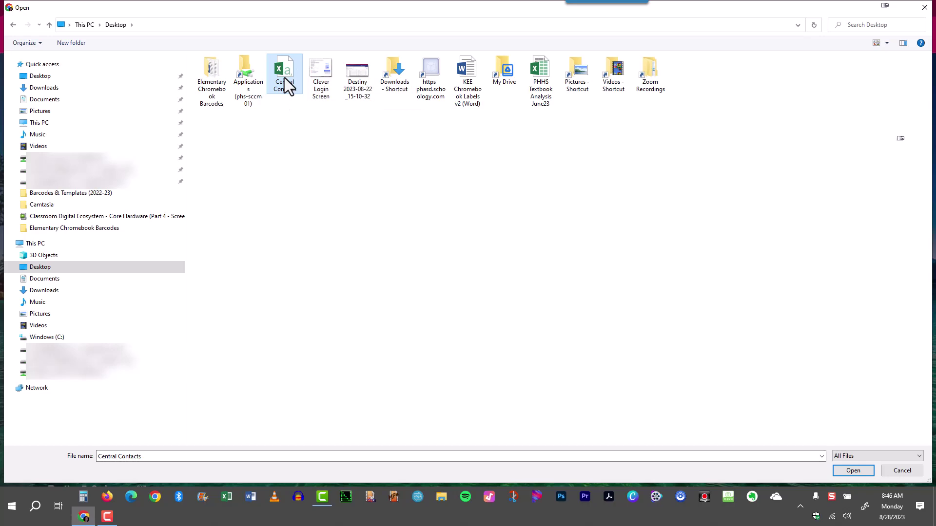
left_click(853, 470)
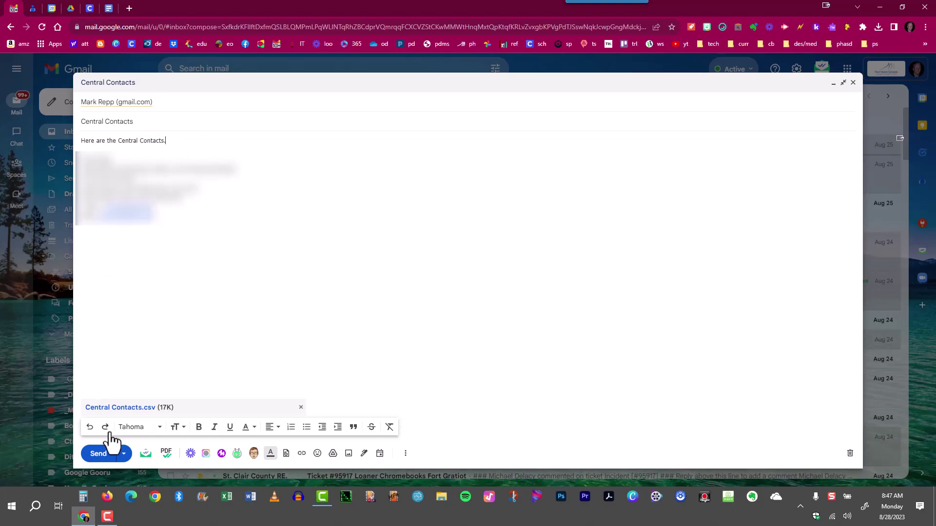
Send the message, then save the received Central Contacts.csv attachment to the Desktop.
left_click(98, 455)
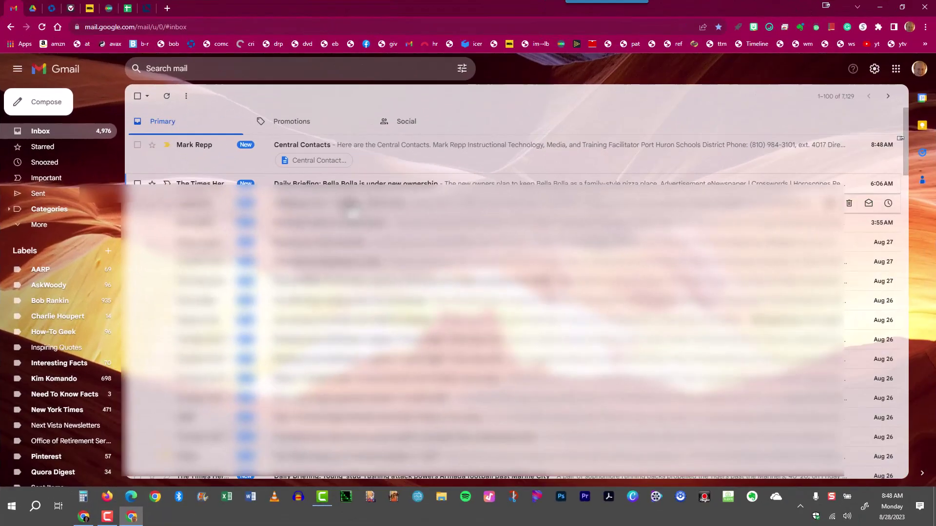
left_click(313, 146)
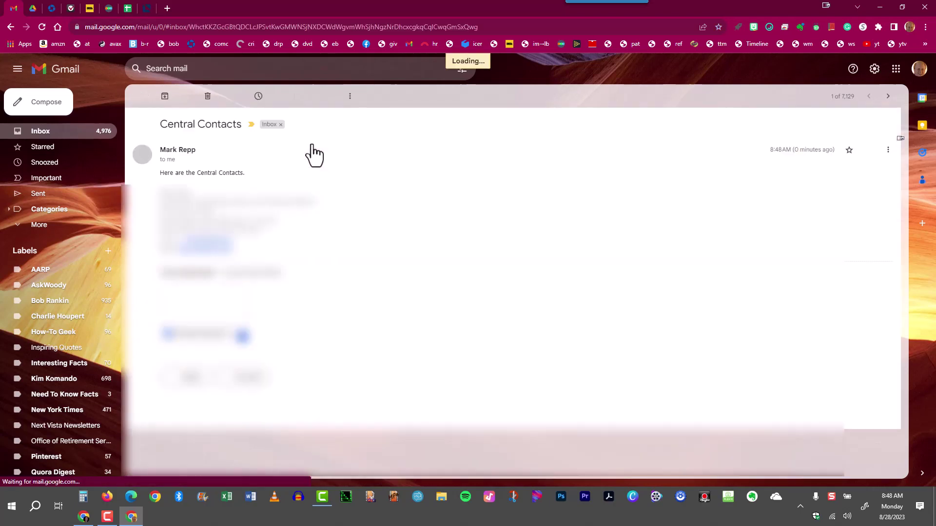
mouse_move(188, 297)
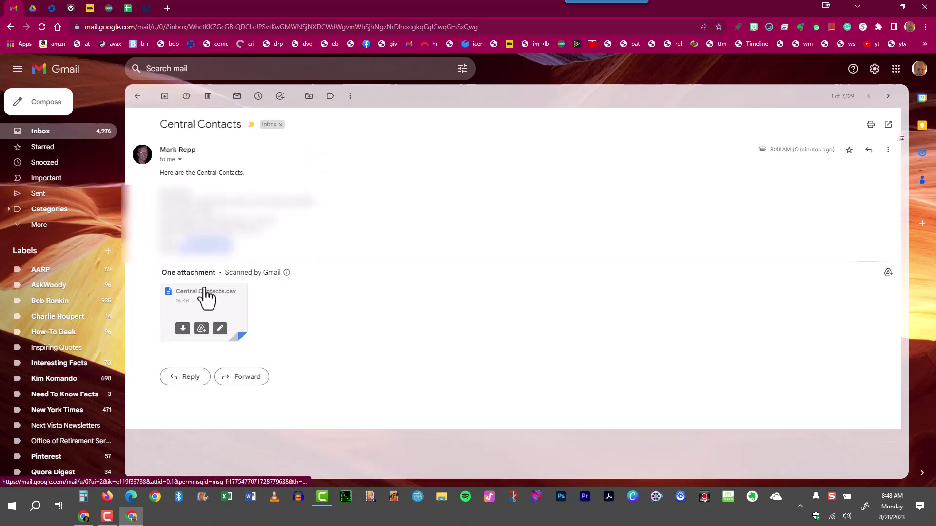
left_click(184, 332)
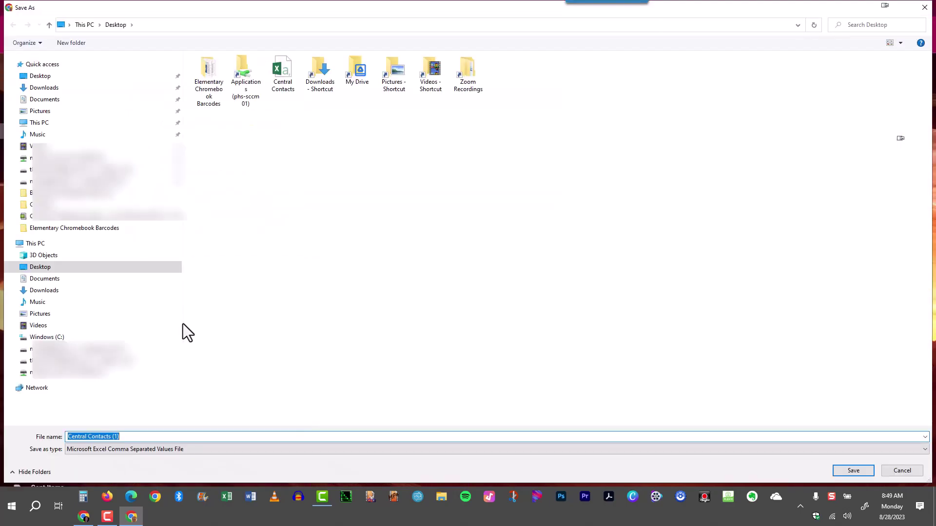
left_click(42, 77)
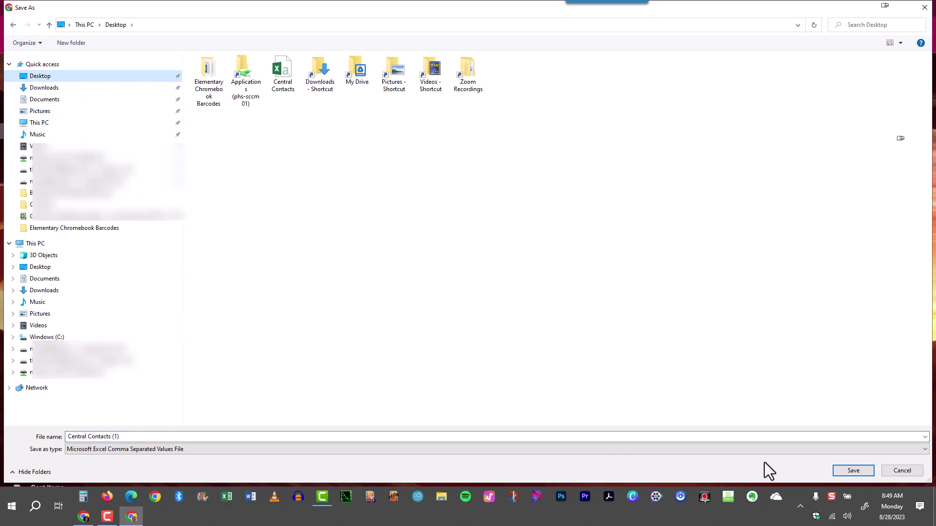
left_click(852, 471)
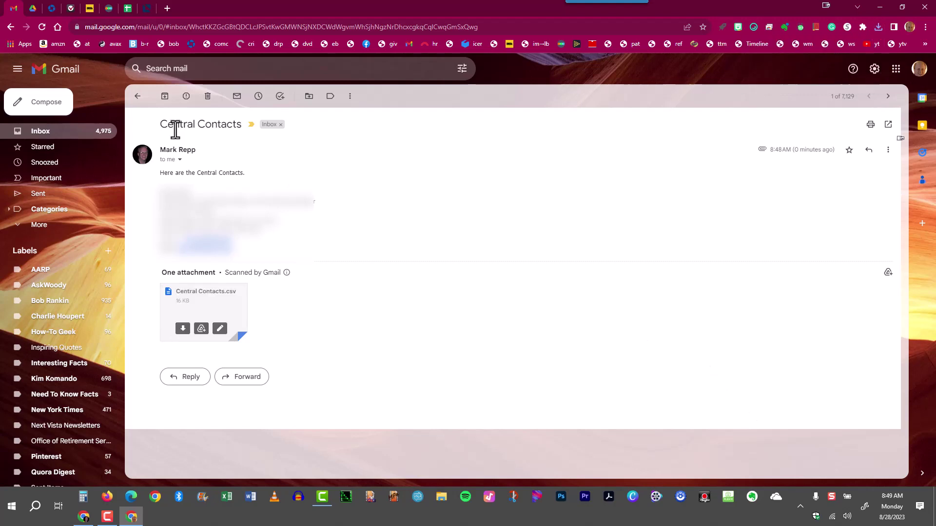
Return to the inbox, then open Google Contacts in a new tab from the Google apps grid.
key("alt+Left")
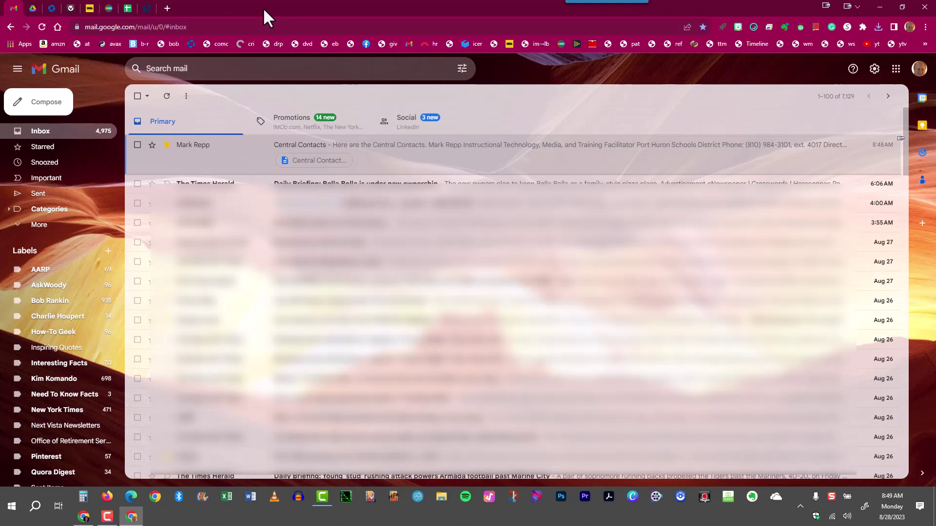
left_click(168, 7)
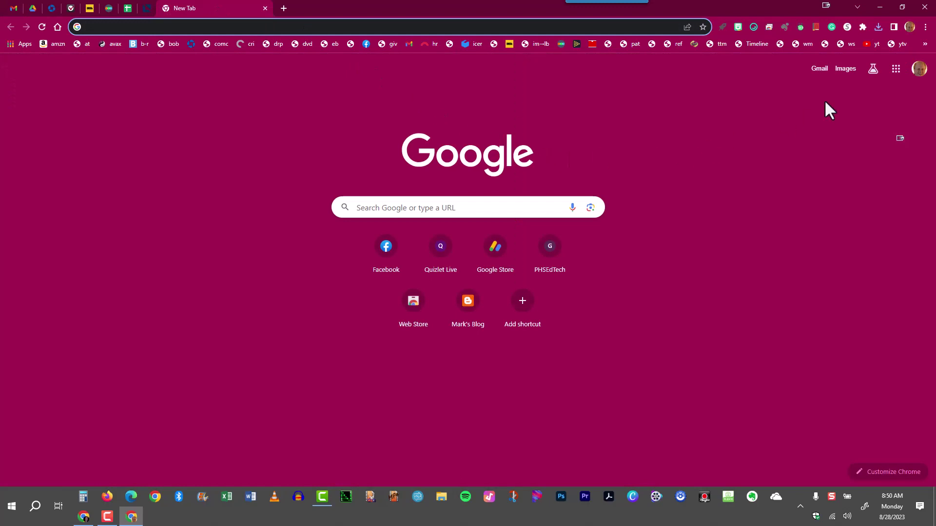
left_click(897, 73)
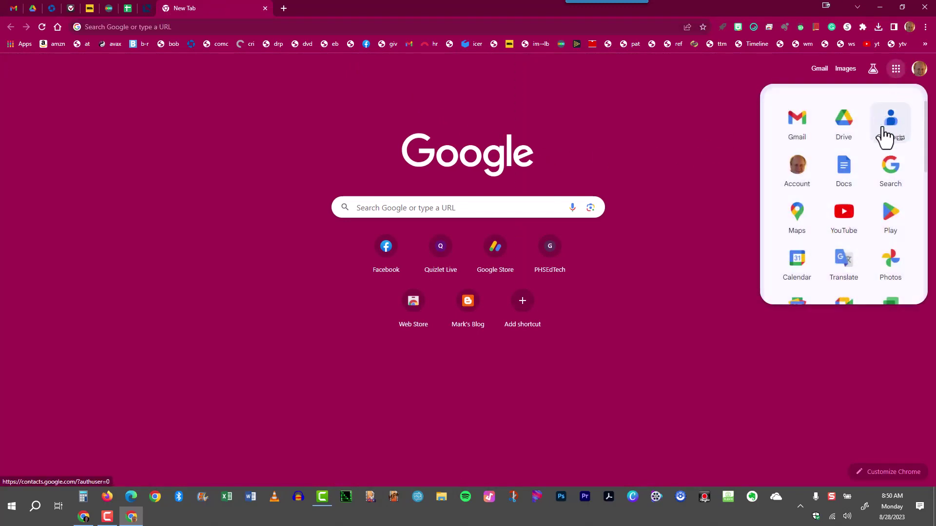
left_click(892, 128)
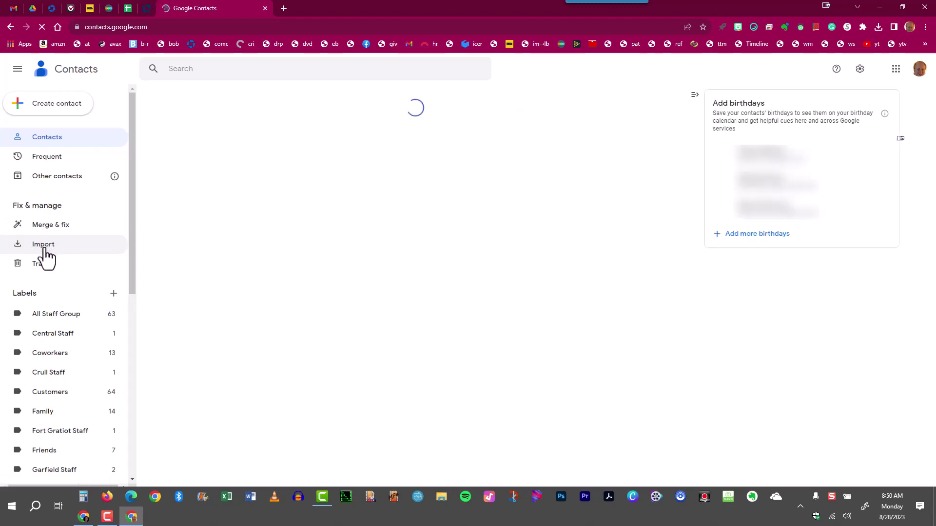
Import Central Contacts.csv from the Desktop into Google Contacts.
left_click(43, 245)
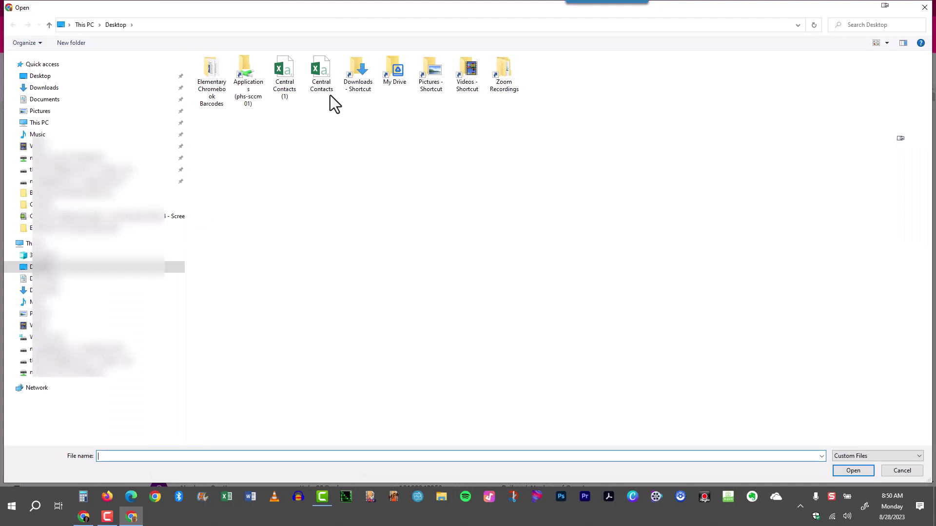
left_click(326, 73)
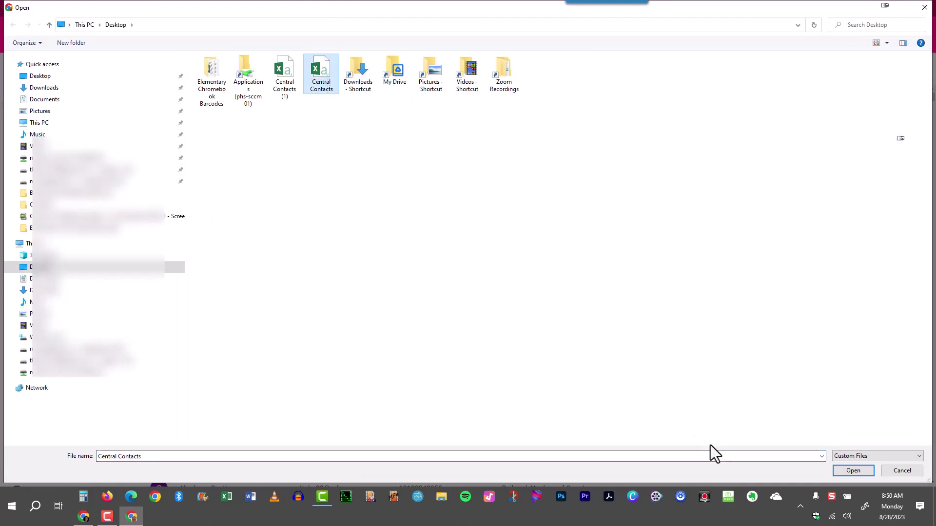
left_click(853, 471)
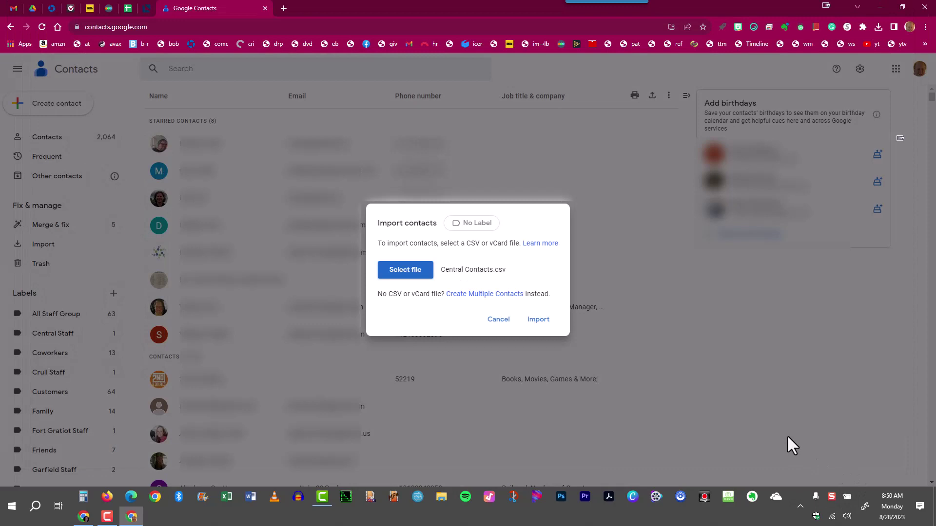
left_click(539, 325)
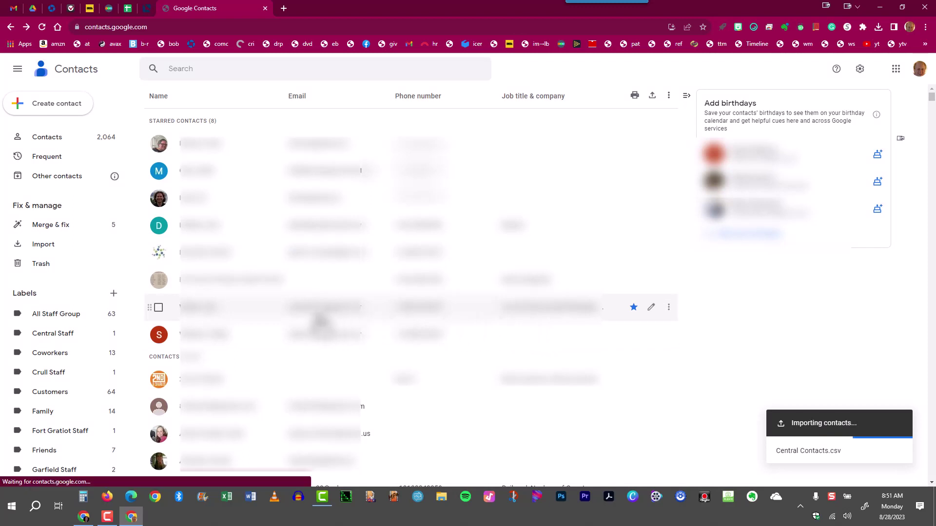
Show the Central Staff label, now listing 84 contacts after the import.
scroll(117, 372, "down", 5)
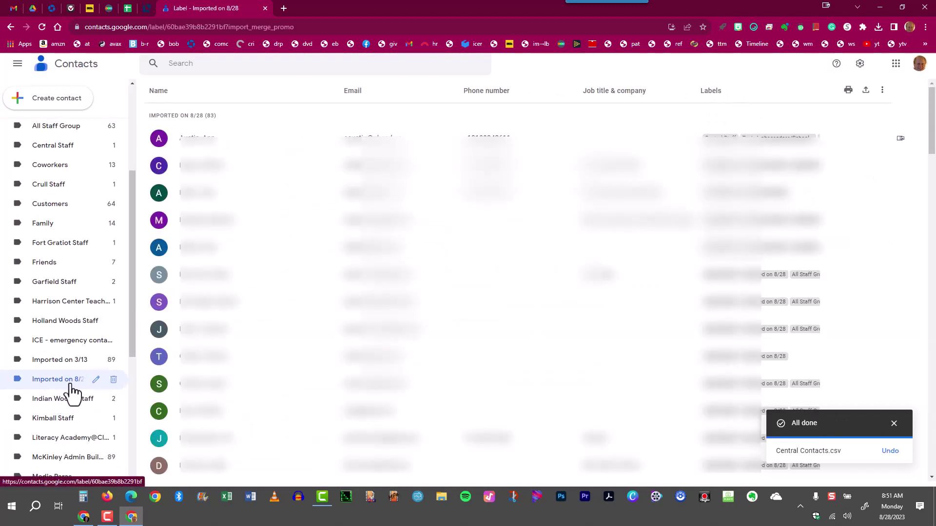
scroll(70, 390, "up", 4)
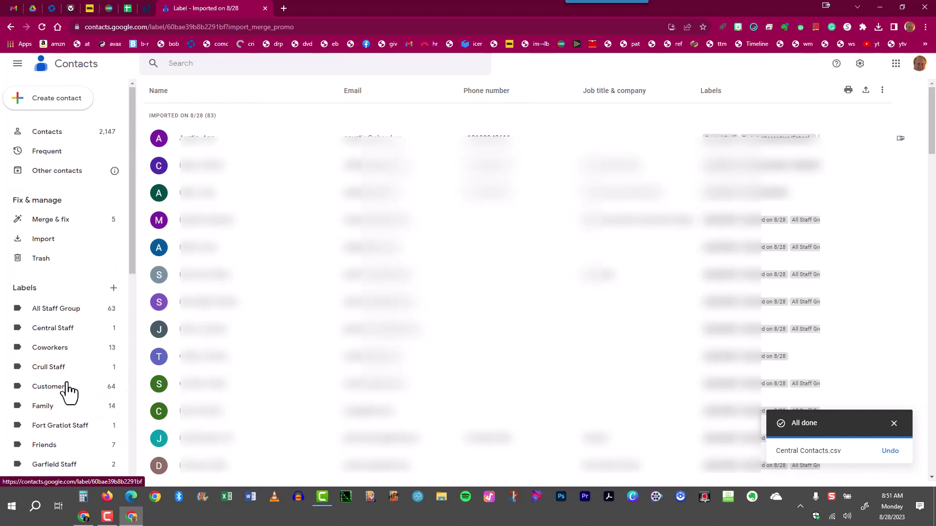
left_click(48, 330)
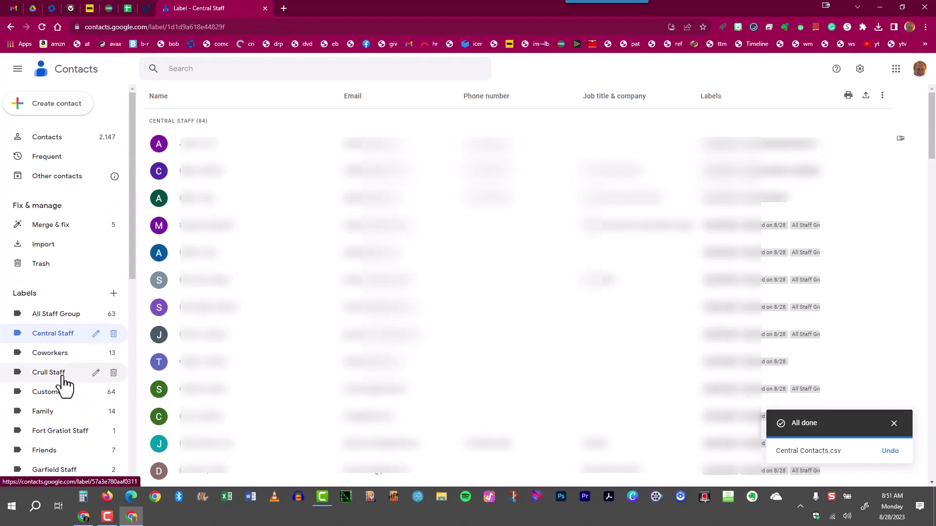
scroll(63, 386, "down", 3)
scroll(62, 341, "up", 3)
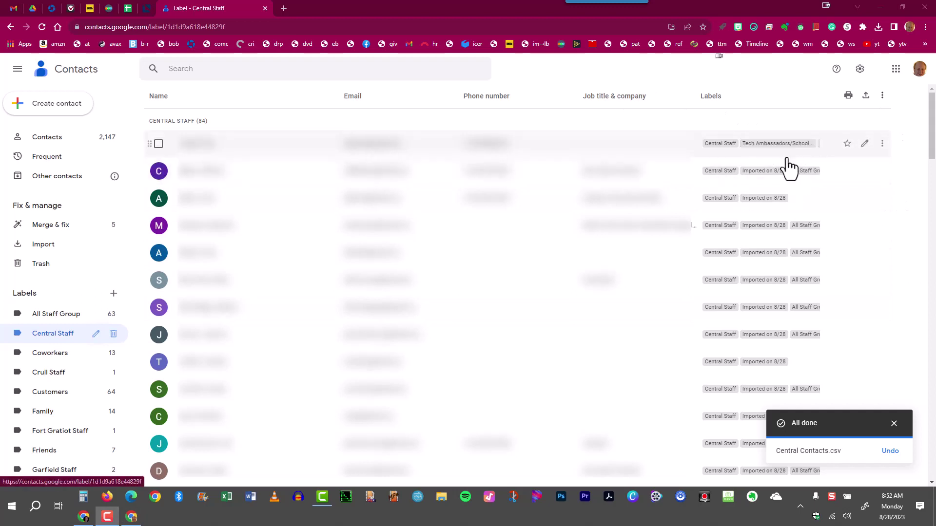
Open the More actions menu for the first contact in the list.
left_click(882, 145)
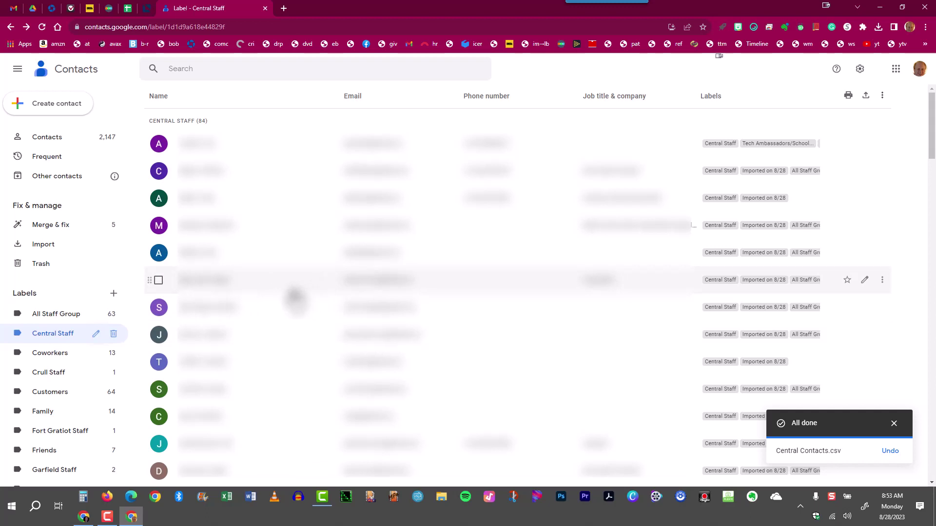
Show the contacts in the Imported on 8/28 label.
scroll(77, 419, "down", 4)
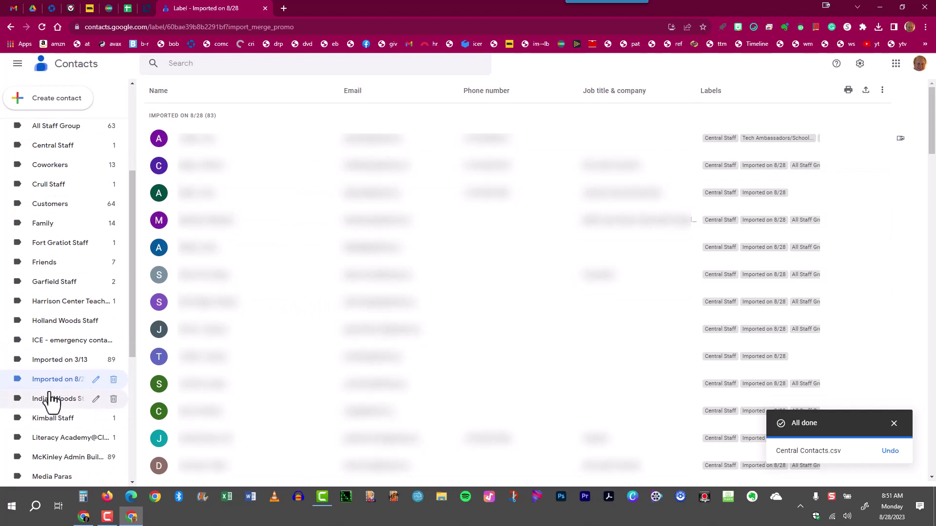
left_click(69, 384)
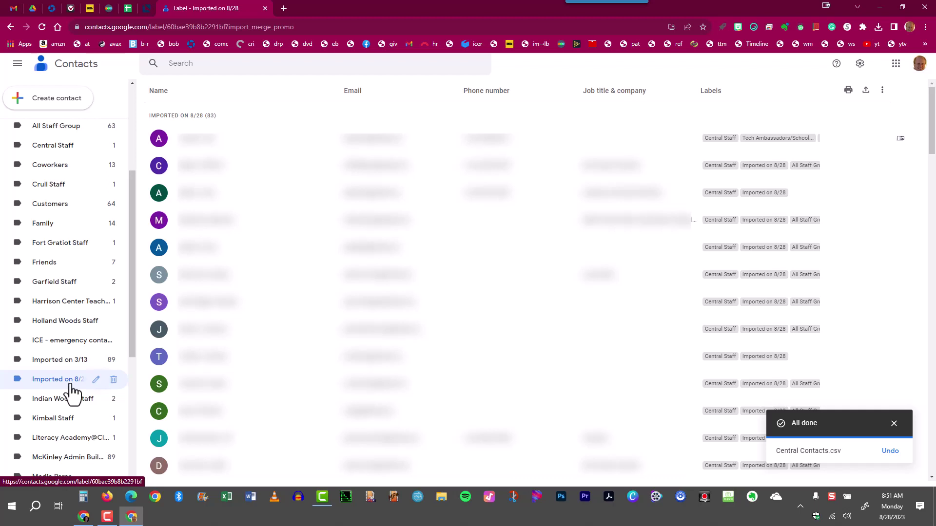
scroll(71, 386, "up", 2)
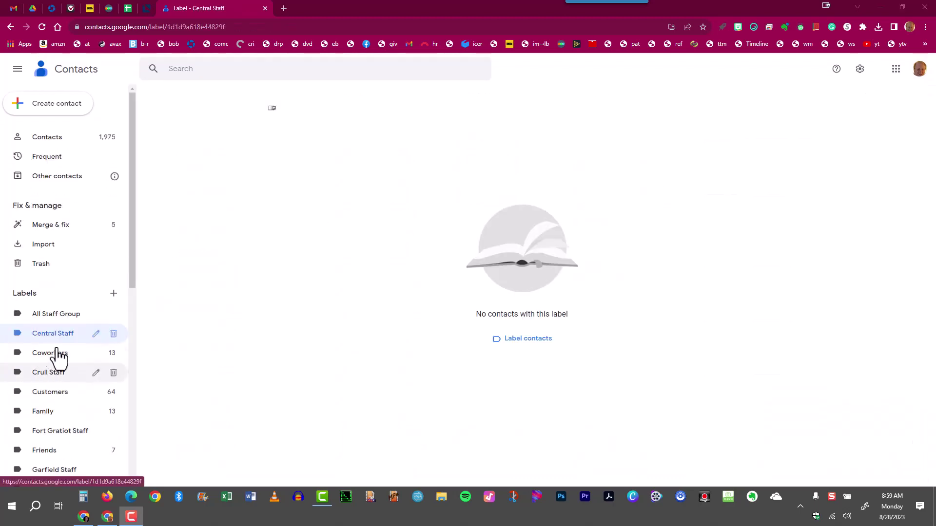